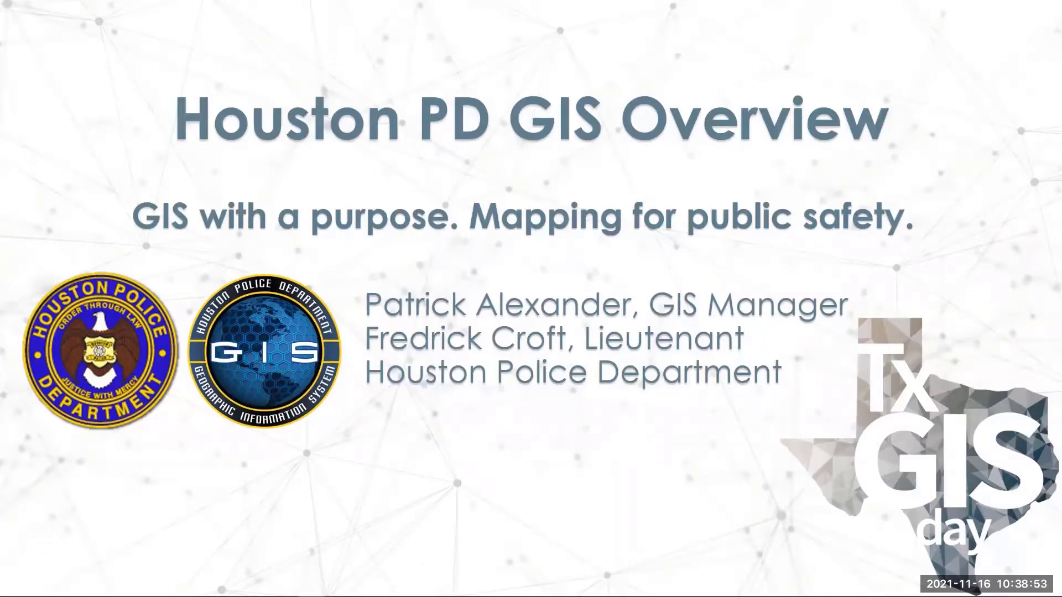
Switch from the presentation to the Recent Crime Dashboard in the browser and view the crimes around Hunters Creek Village up close
key(alt+Tab)
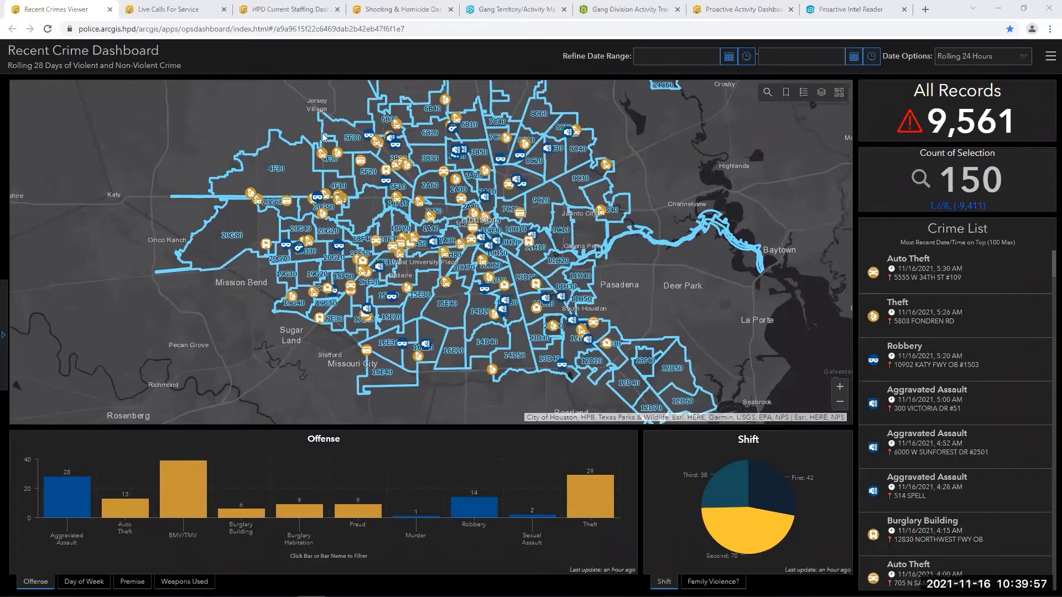
drag(664, 168, 649, 176)
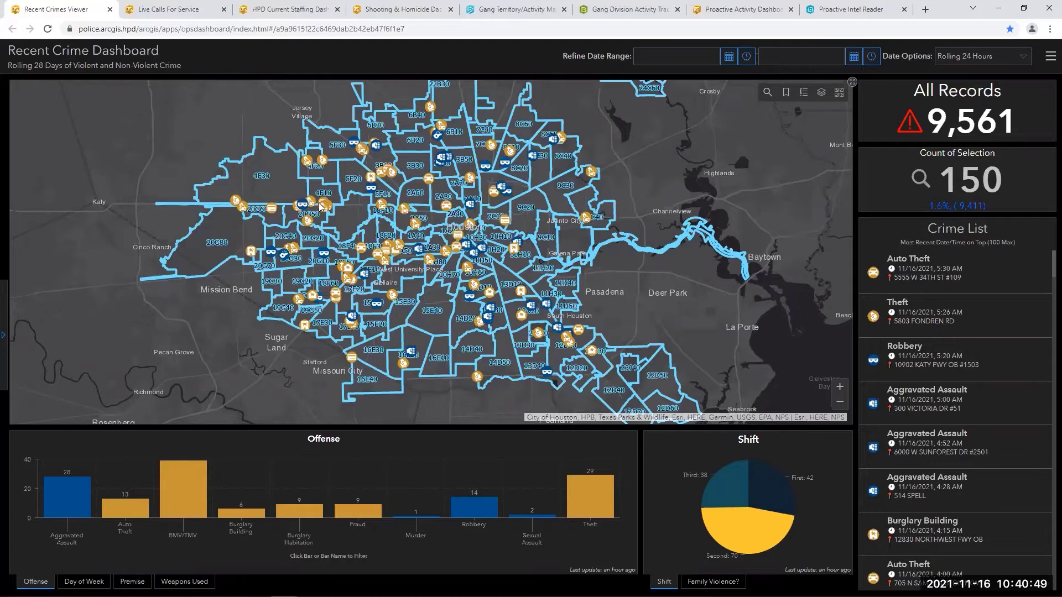
scroll(319, 206, up, 3)
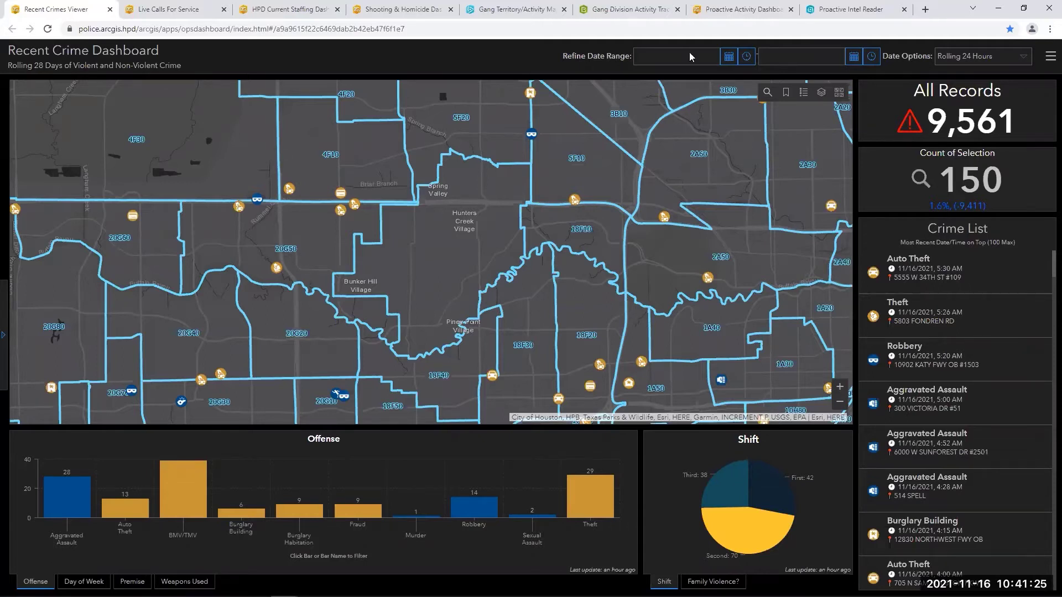
Filter the crimes to violent offenses that occurred on the first shift
click(3, 293)
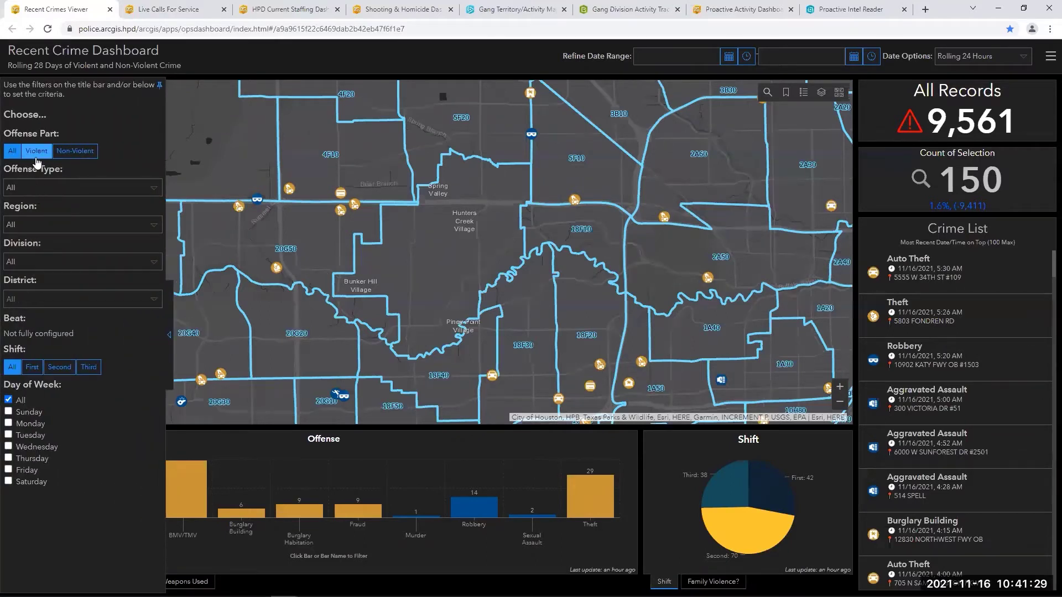
click(38, 159)
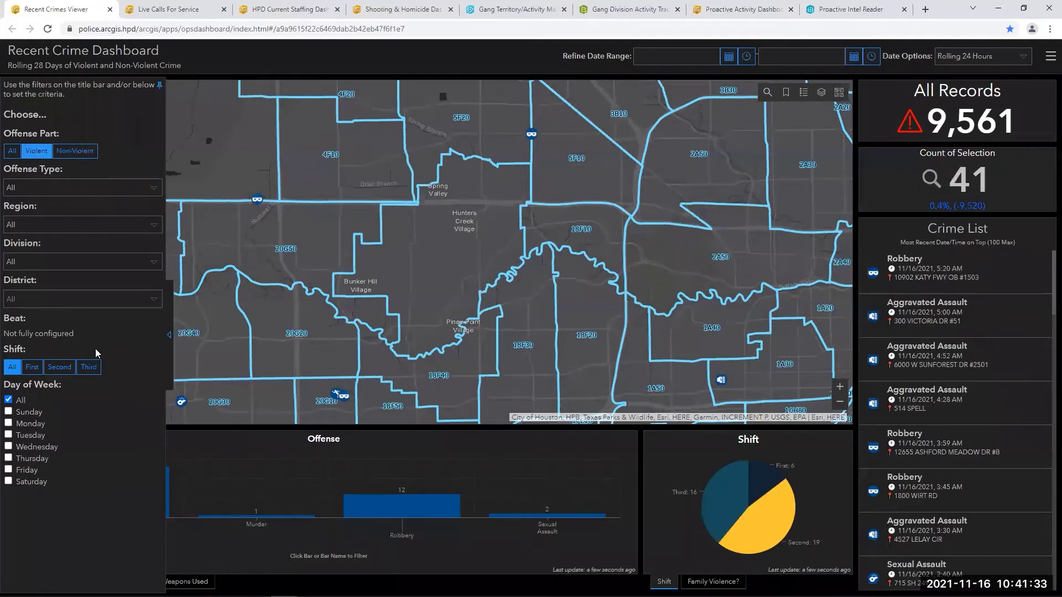
click(37, 373)
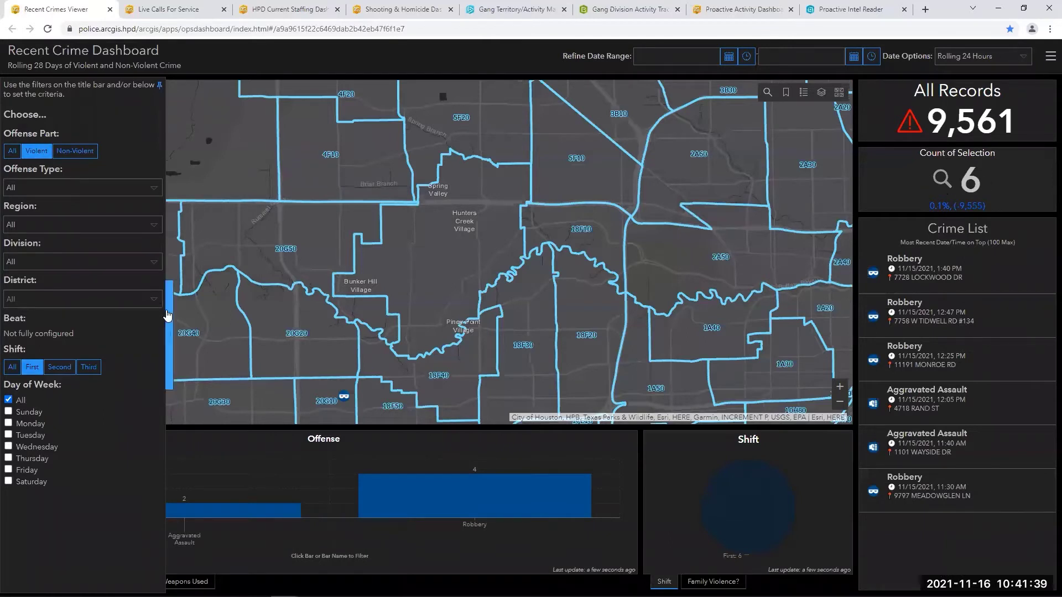
Reset the shift and offense part filters to All and hide the filter options
click(17, 368)
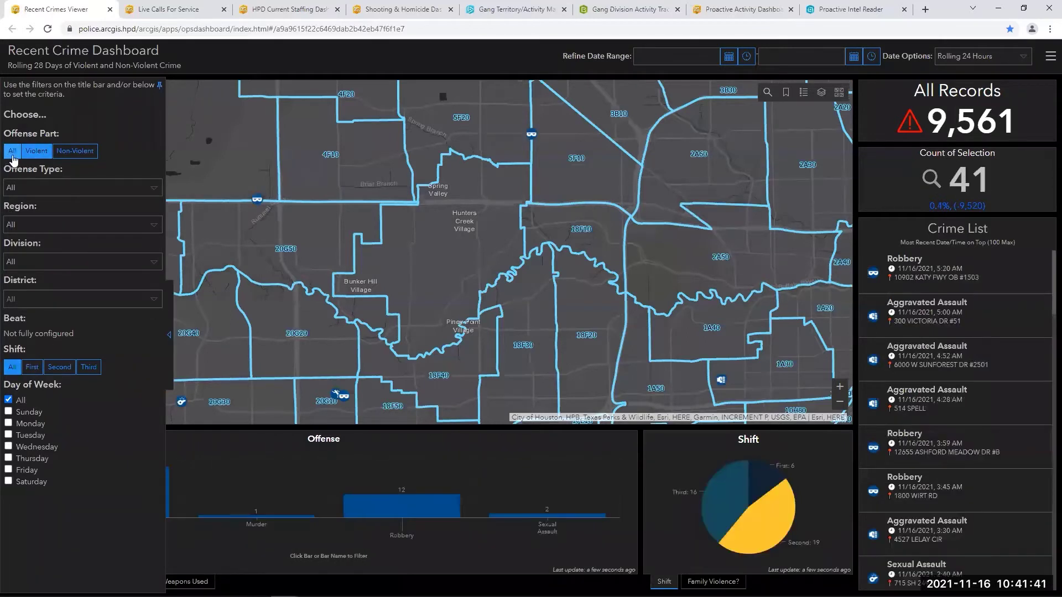
click(12, 151)
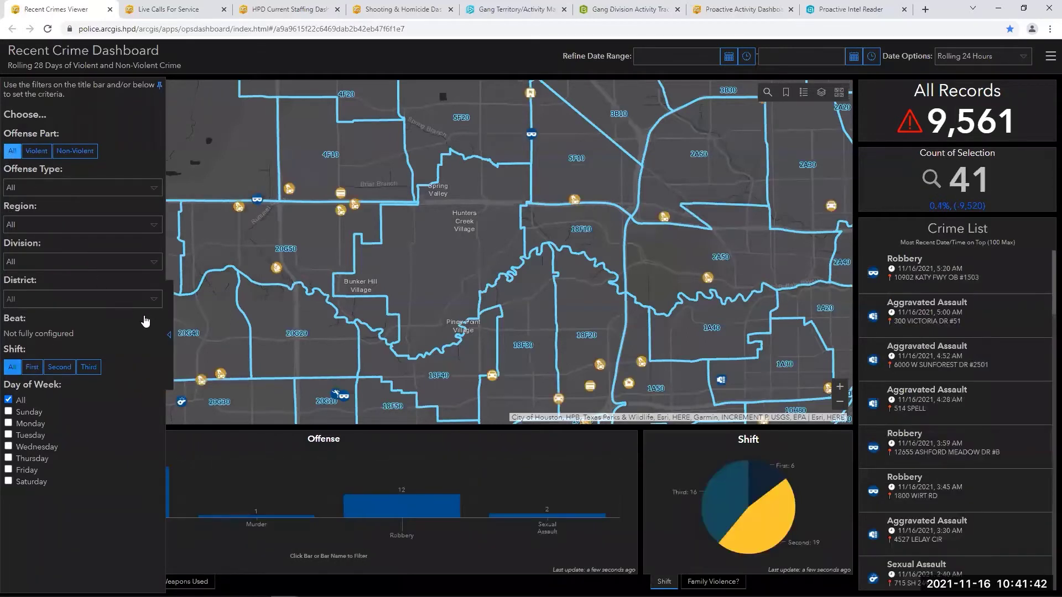
click(170, 336)
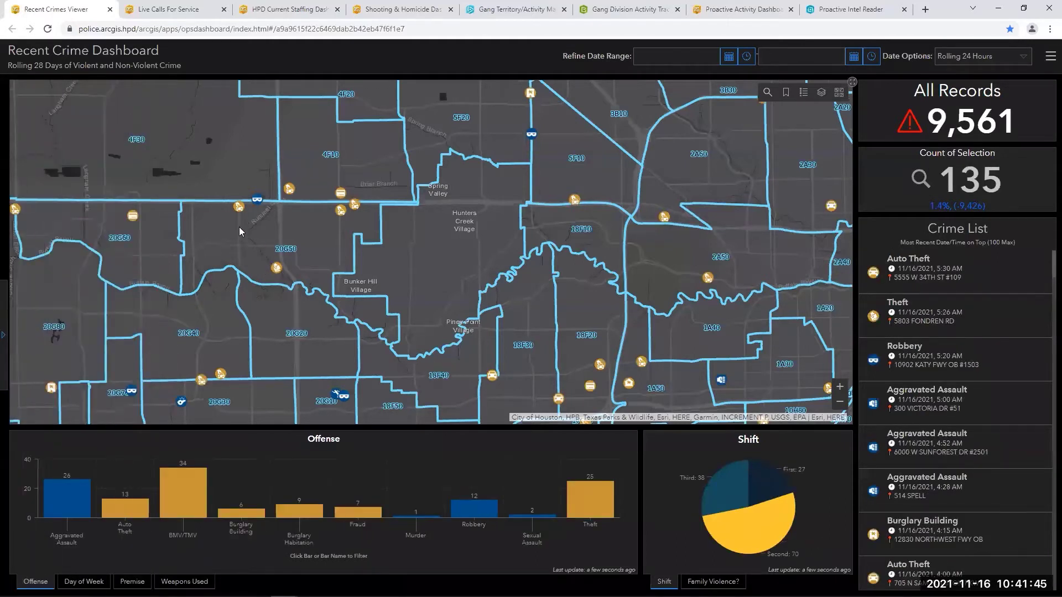
Read the details and summary of a BMV/TMV incident in beat 20G50 on the map, and close them
click(340, 212)
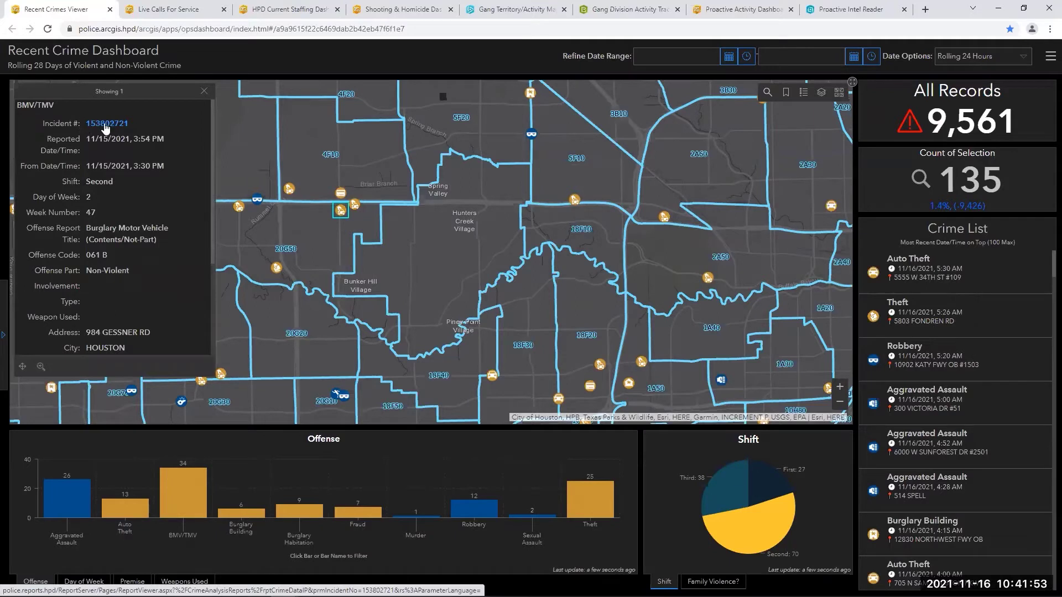
scroll(102, 253, down, 3)
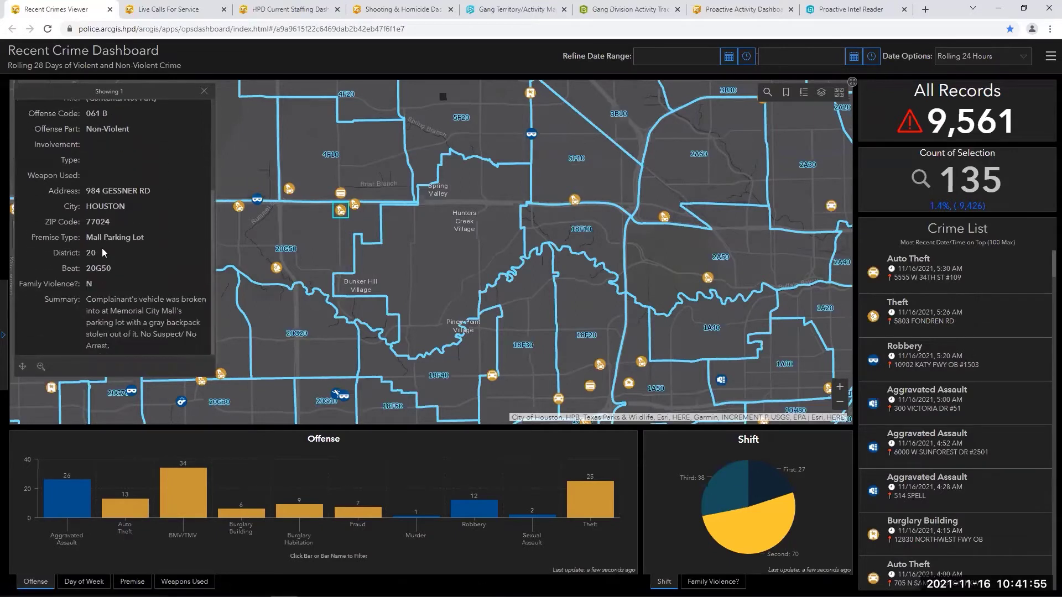
click(204, 91)
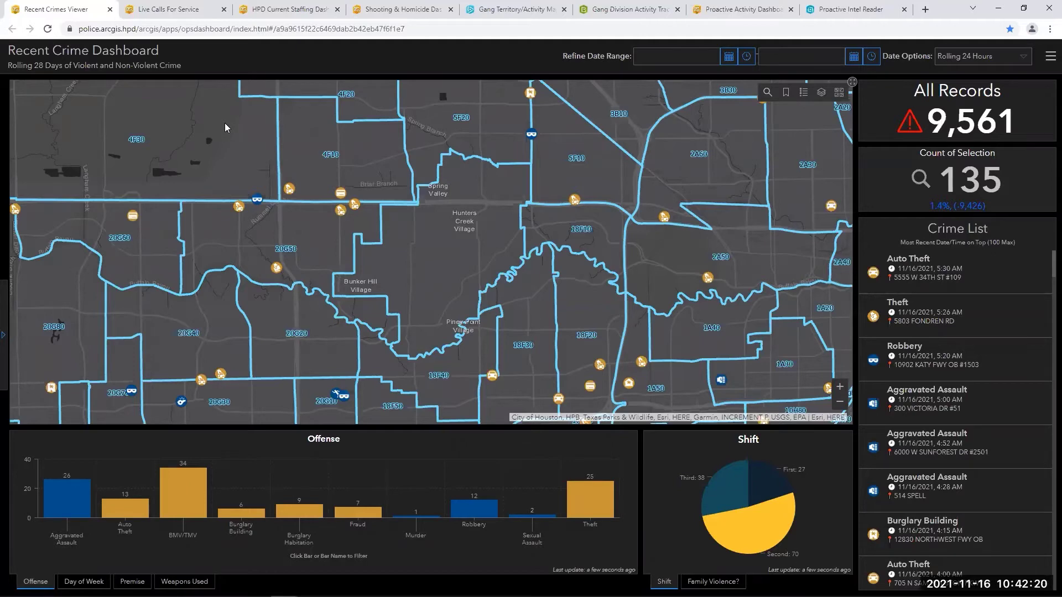
On the Live Calls For Service dashboard, inspect two neighbouring calls in beat 20G40, and display the calls holding
click(183, 12)
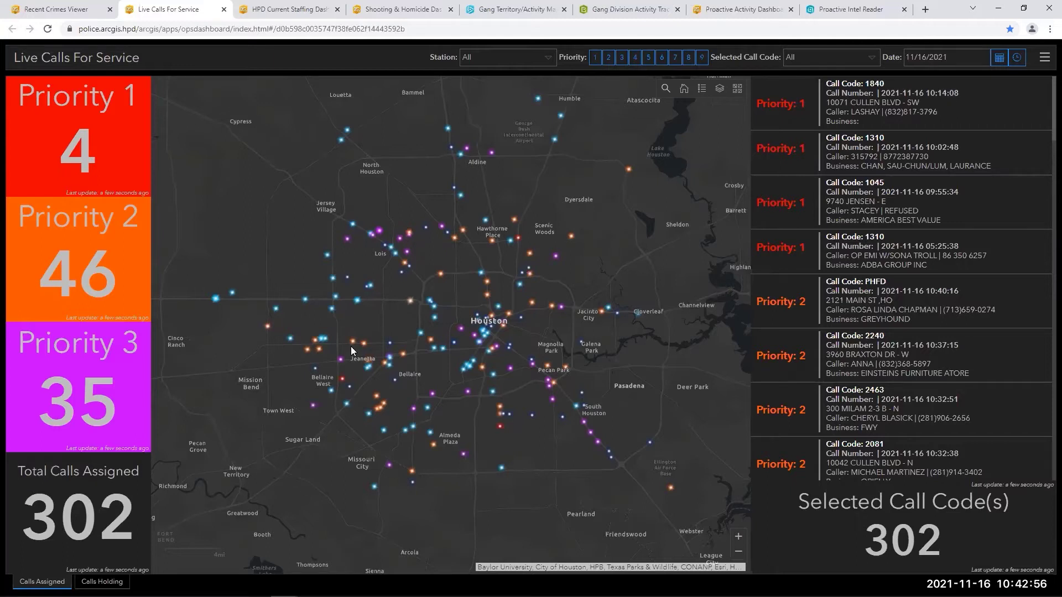
scroll(318, 336, up, 2)
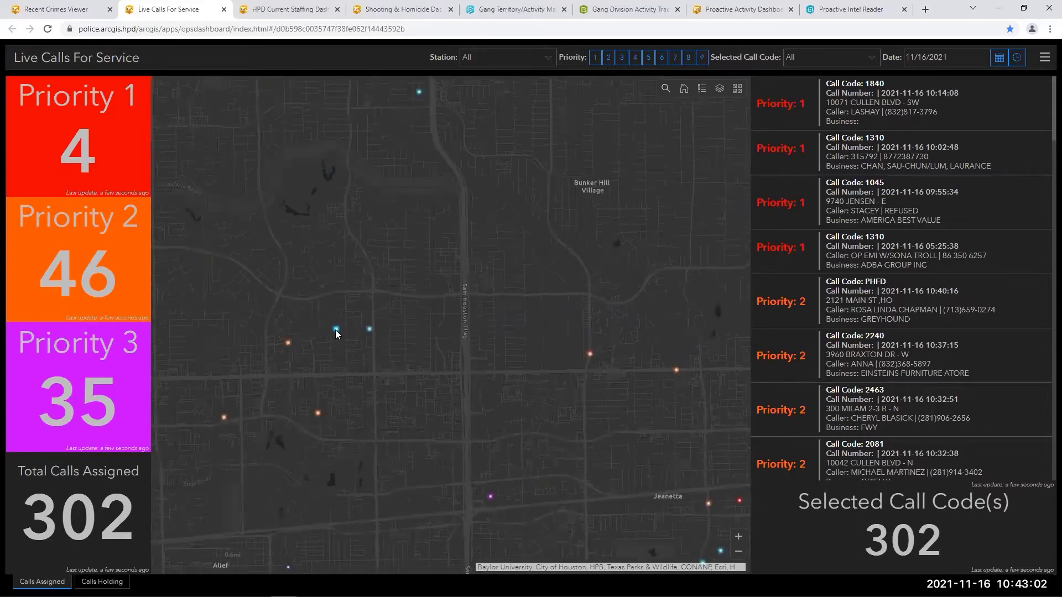
click(335, 330)
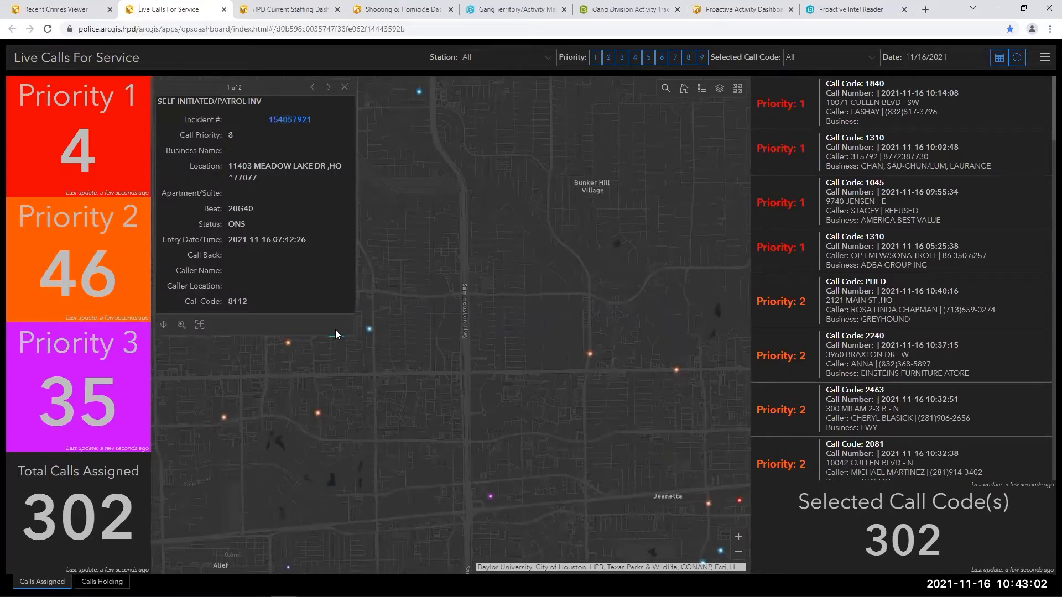
click(344, 88)
click(369, 329)
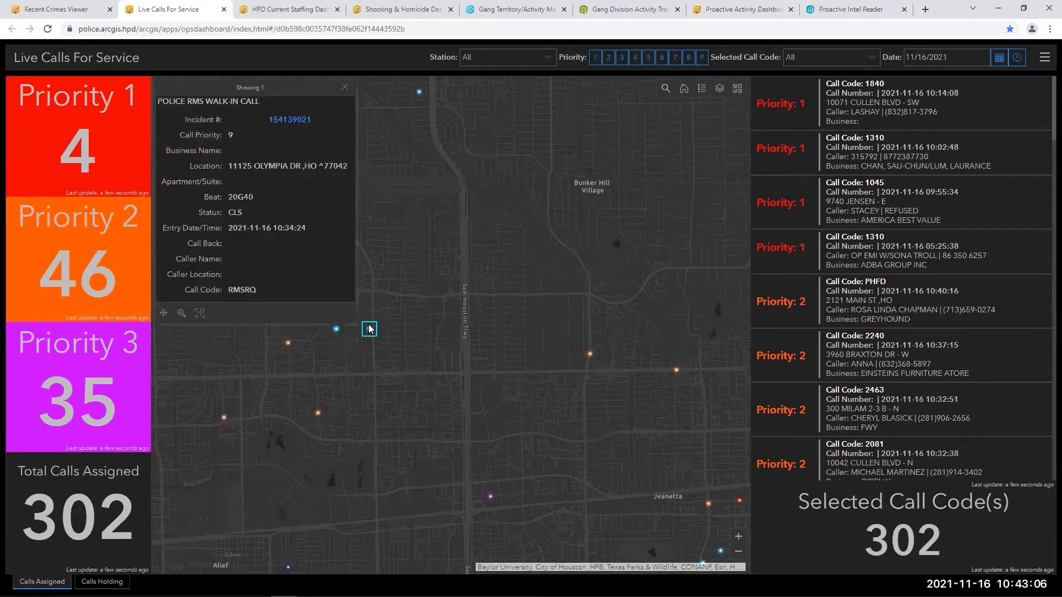
click(343, 86)
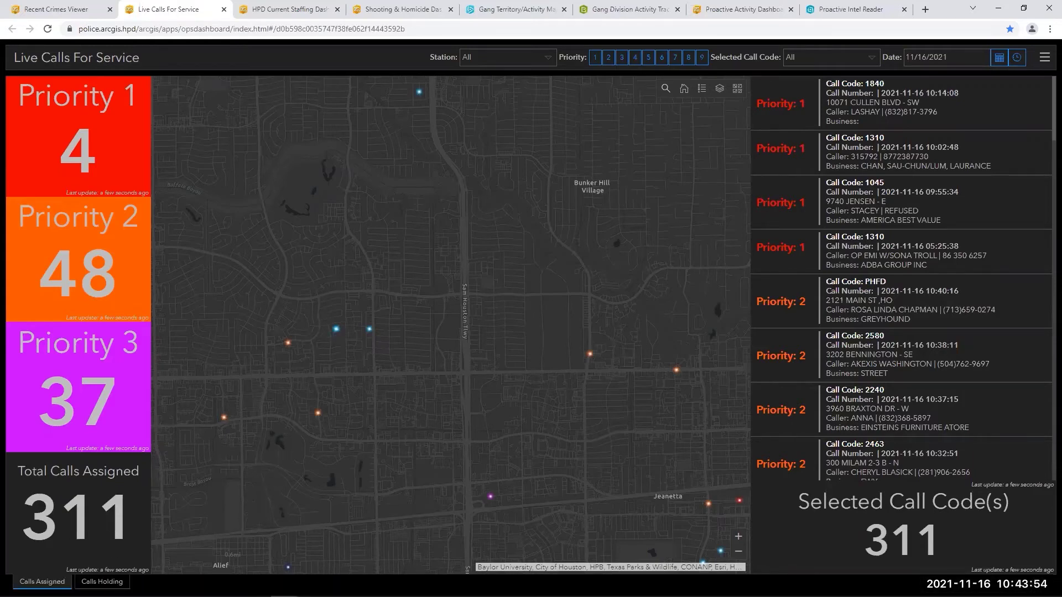
click(102, 581)
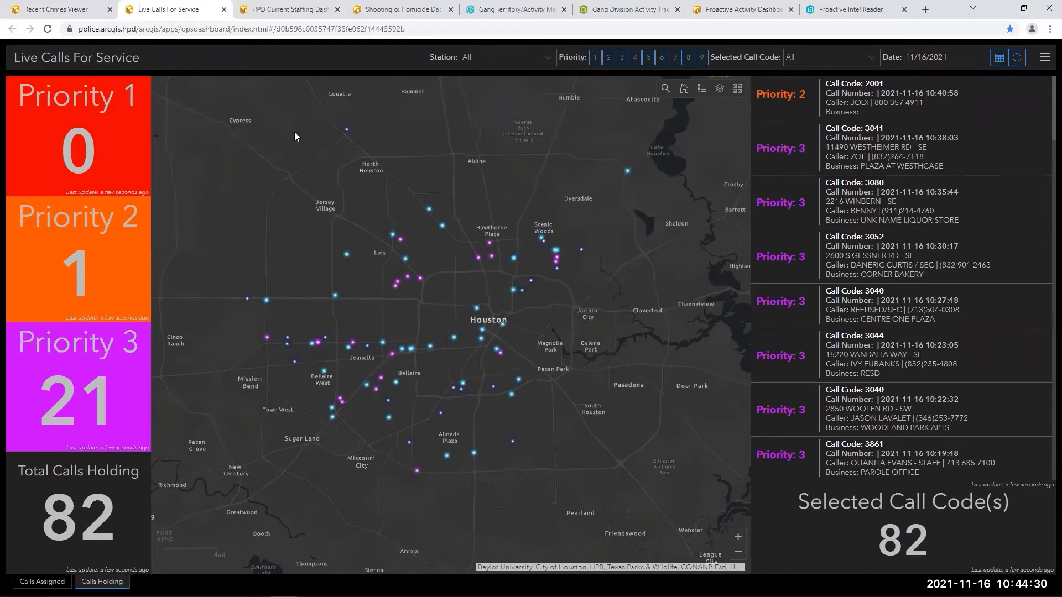
Filter the HPD Current Staffing Dashboard to Spanish speakers in the CFS work role and chart their shops checked out by division
click(290, 13)
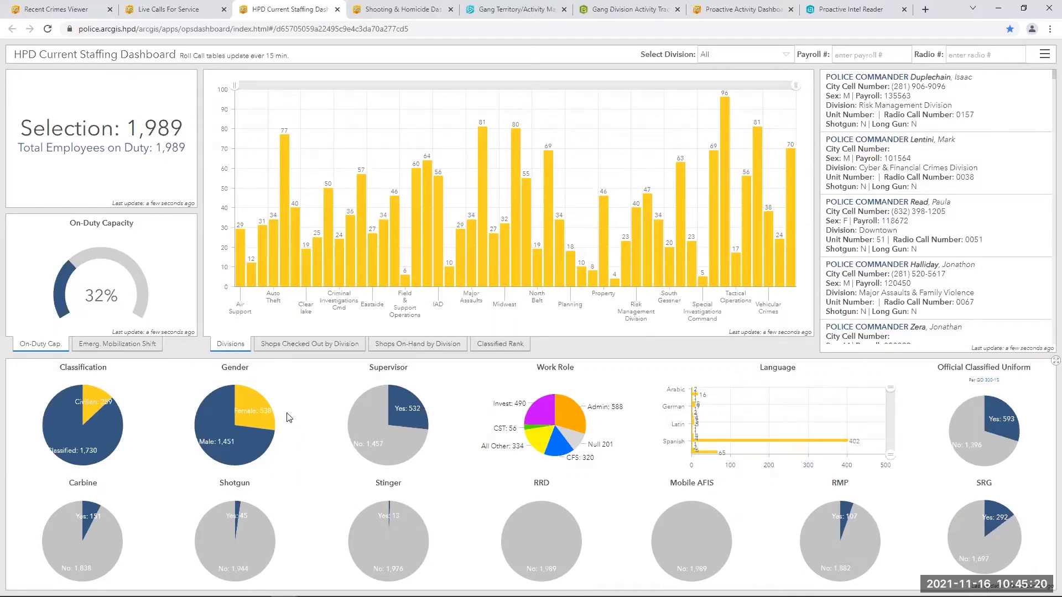
mouse_move(245, 446)
click(555, 453)
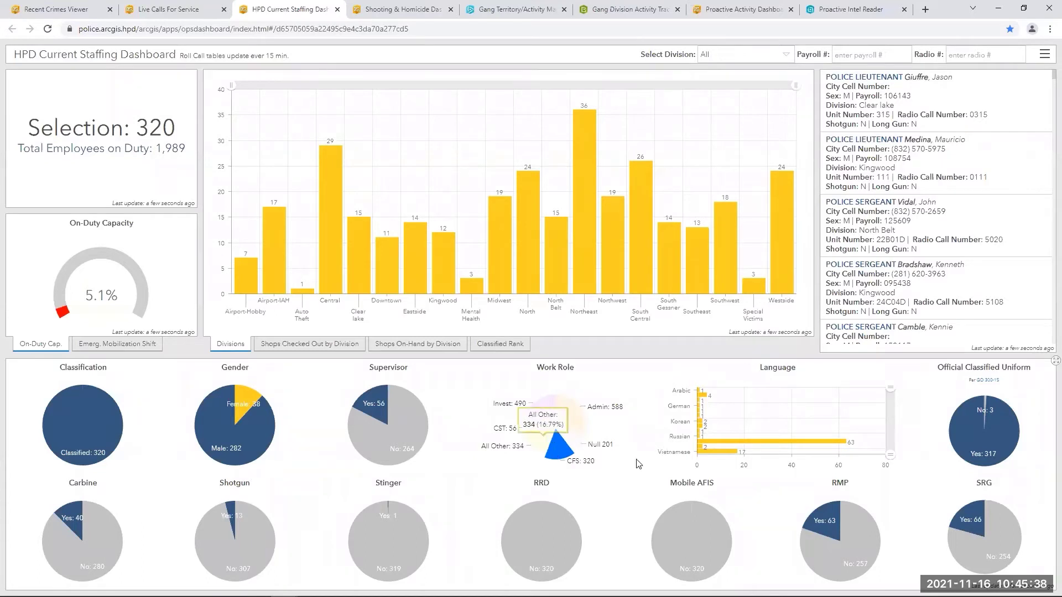
mouse_move(720, 445)
click(720, 445)
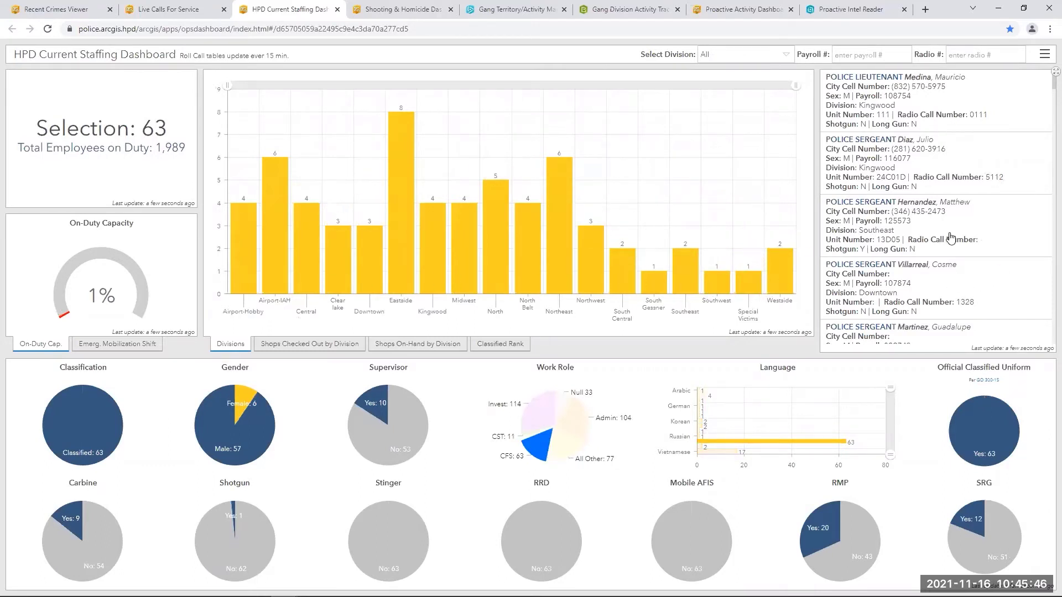
scroll(877, 271, down, 3)
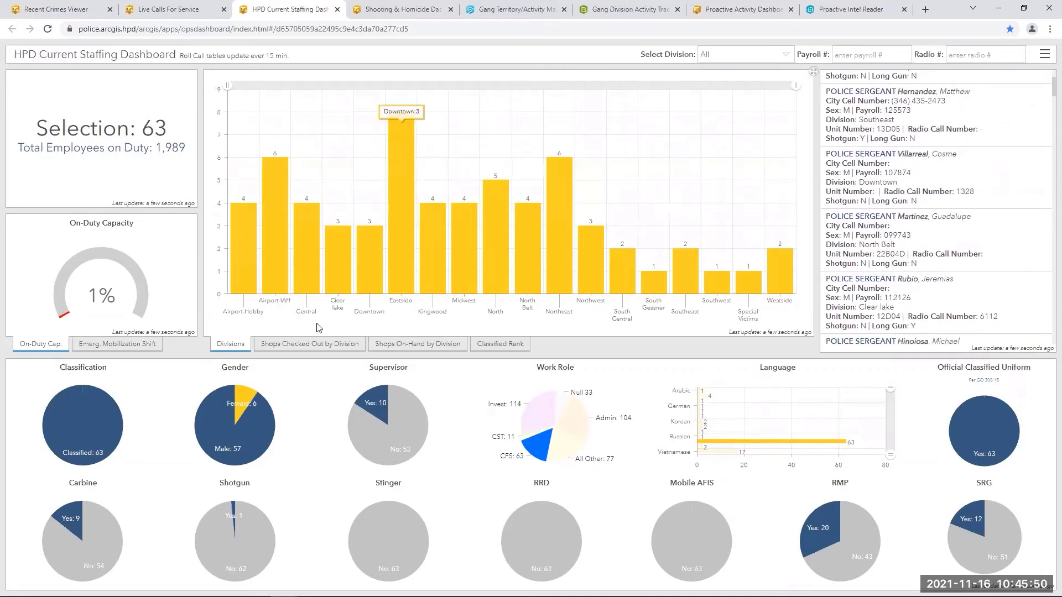
click(285, 345)
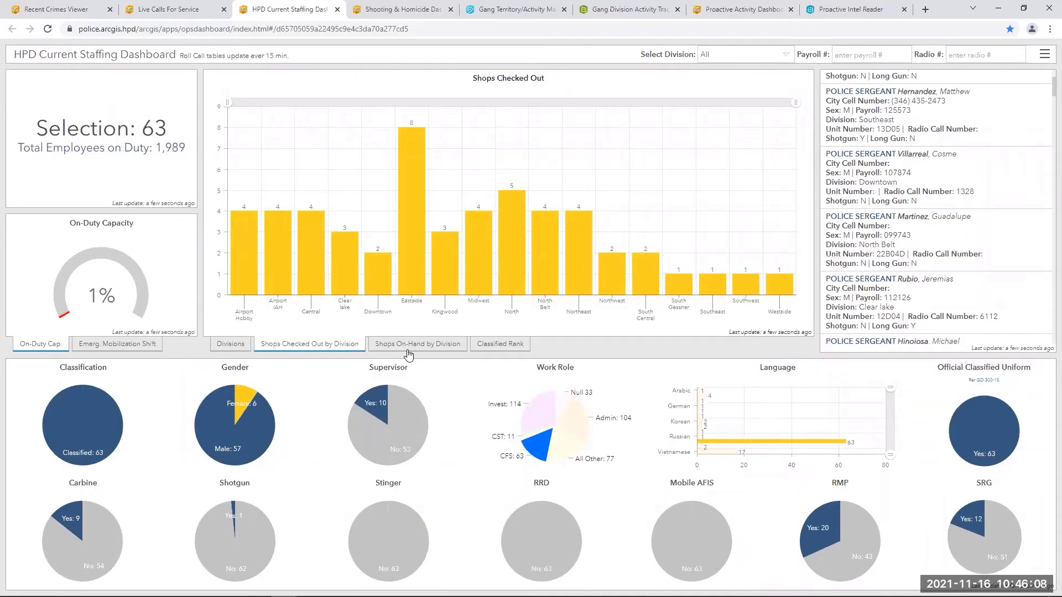
Go to the Shootings & Homicide Dashboard, show only the incidents marked Yes for homicide, and clear that selection
click(407, 11)
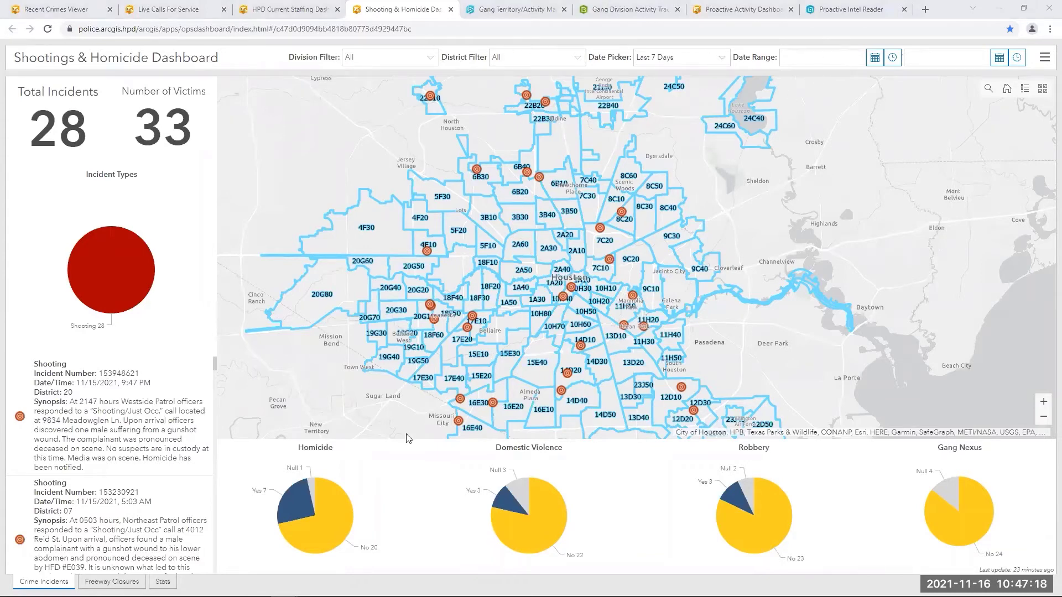
click(281, 505)
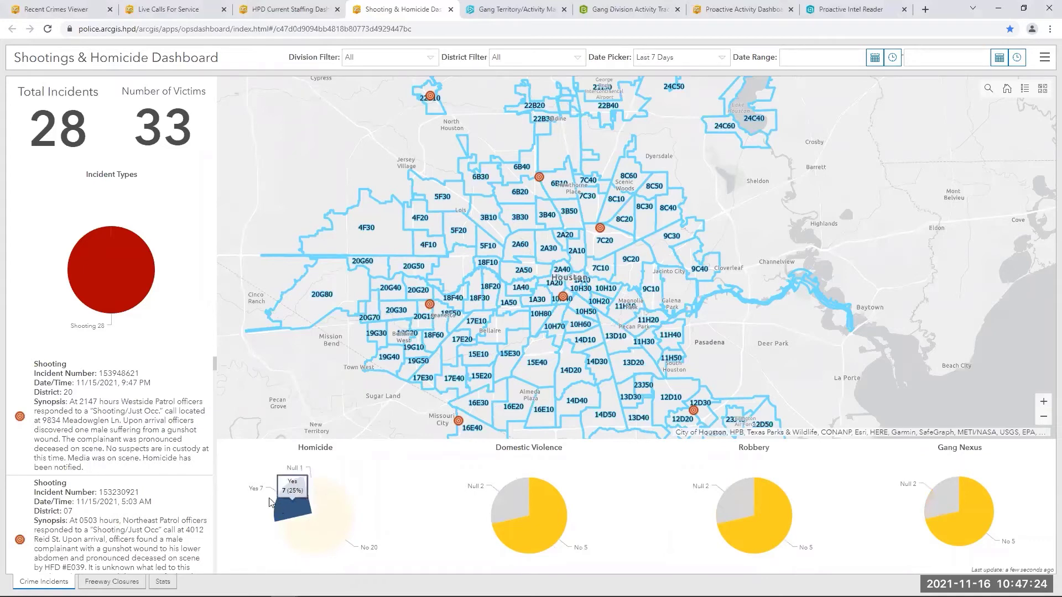
mouse_move(279, 498)
click(285, 510)
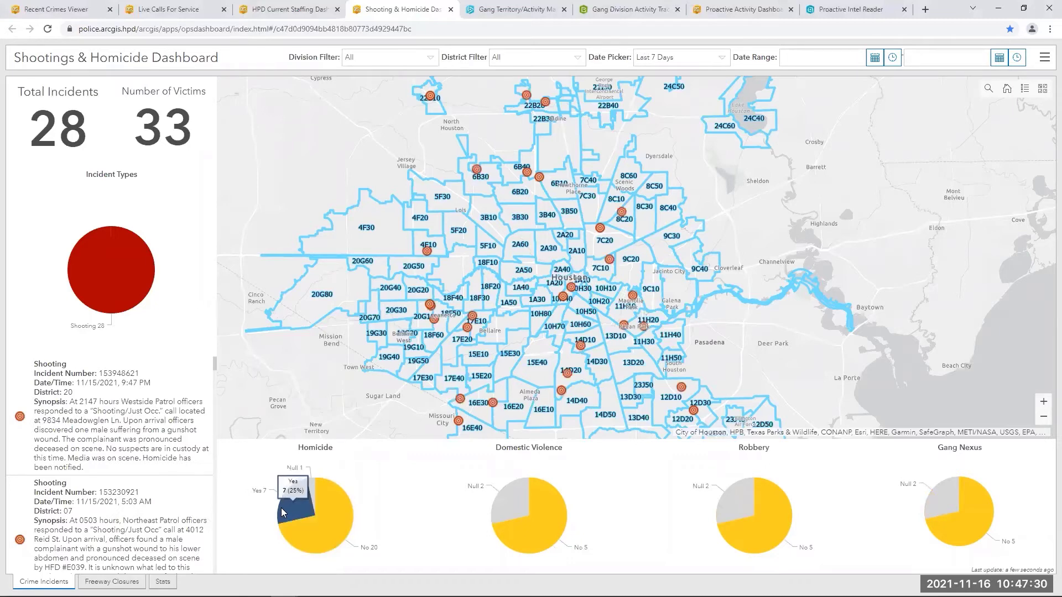
Read the details and synopsis of a shooting in beat 17E30, close them, and check the incident types chart
click(473, 317)
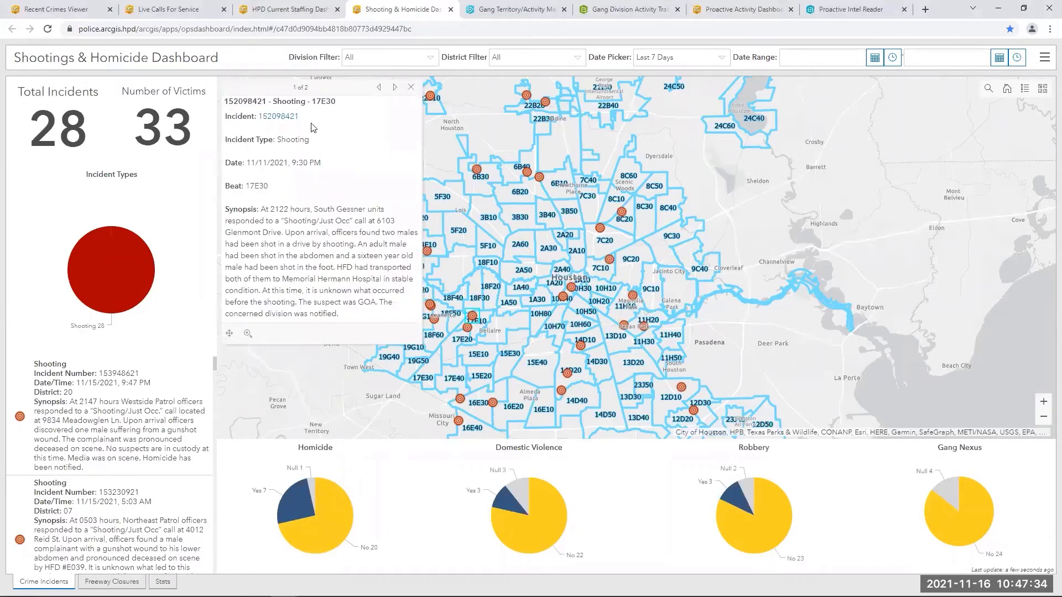
click(411, 89)
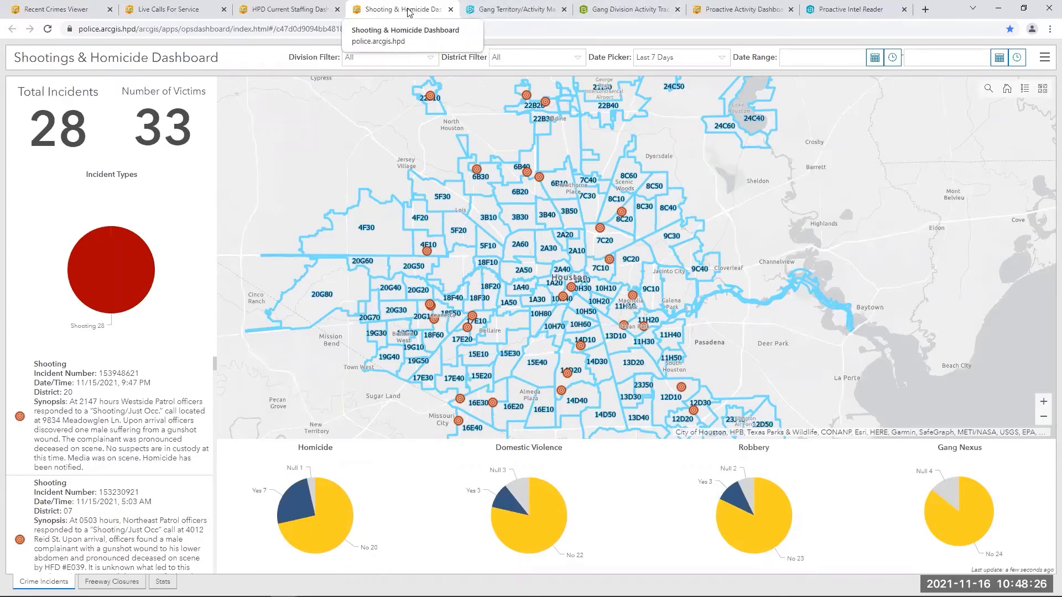
mouse_move(111, 292)
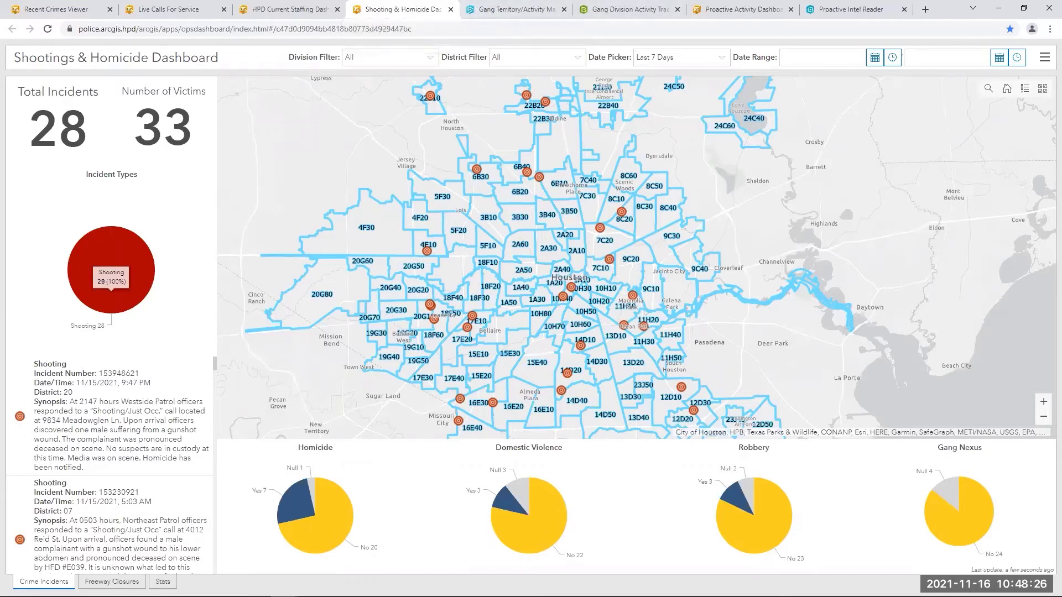
Examine the gang territories and high gang activity areas of southeast Houston on the Gang Territory/Activity Map
click(520, 17)
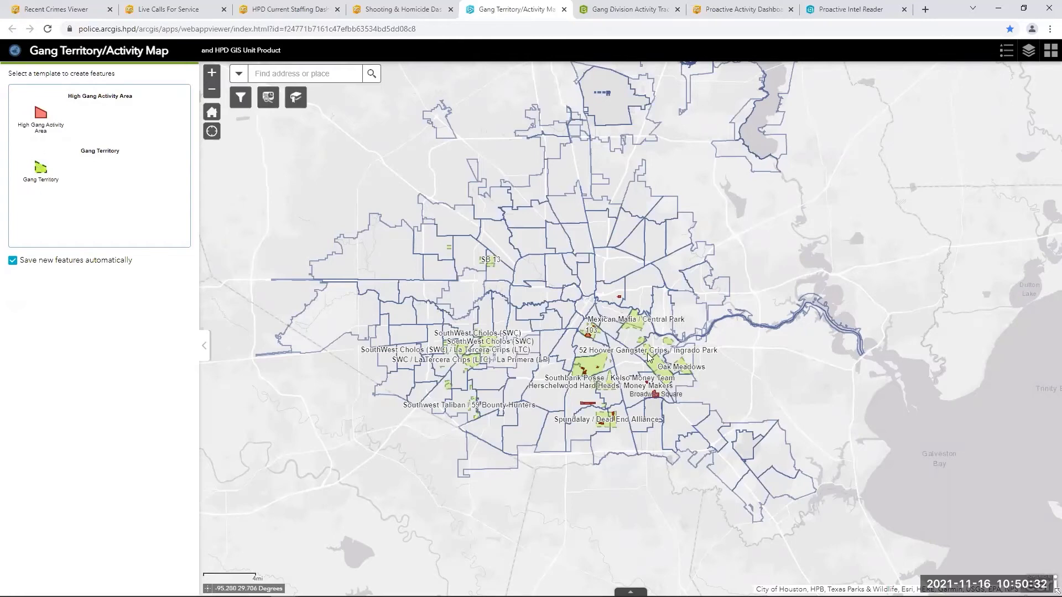
scroll(601, 361, up, 3)
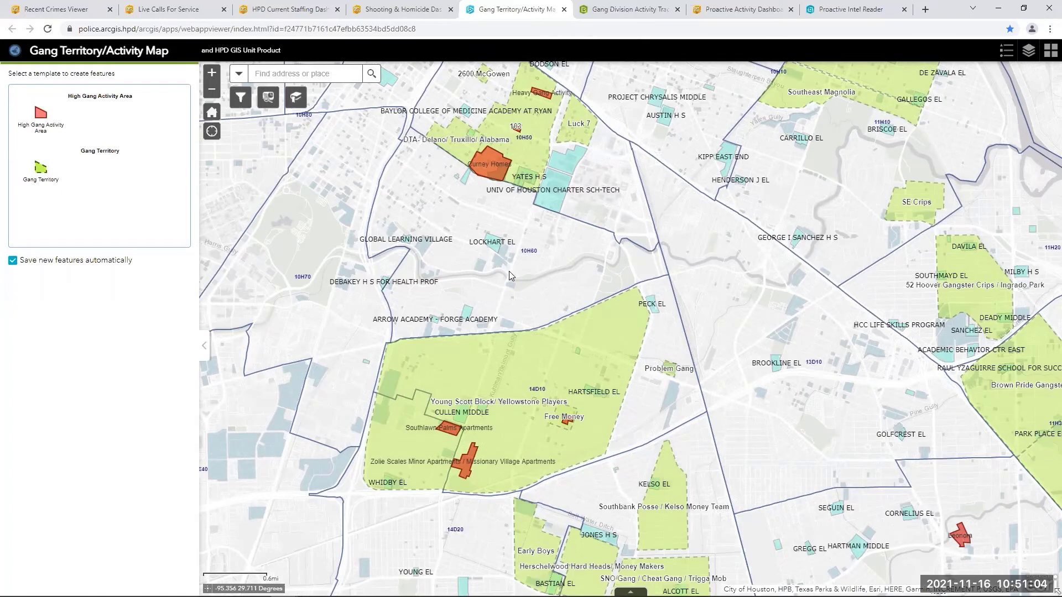
drag(654, 156, 554, 311)
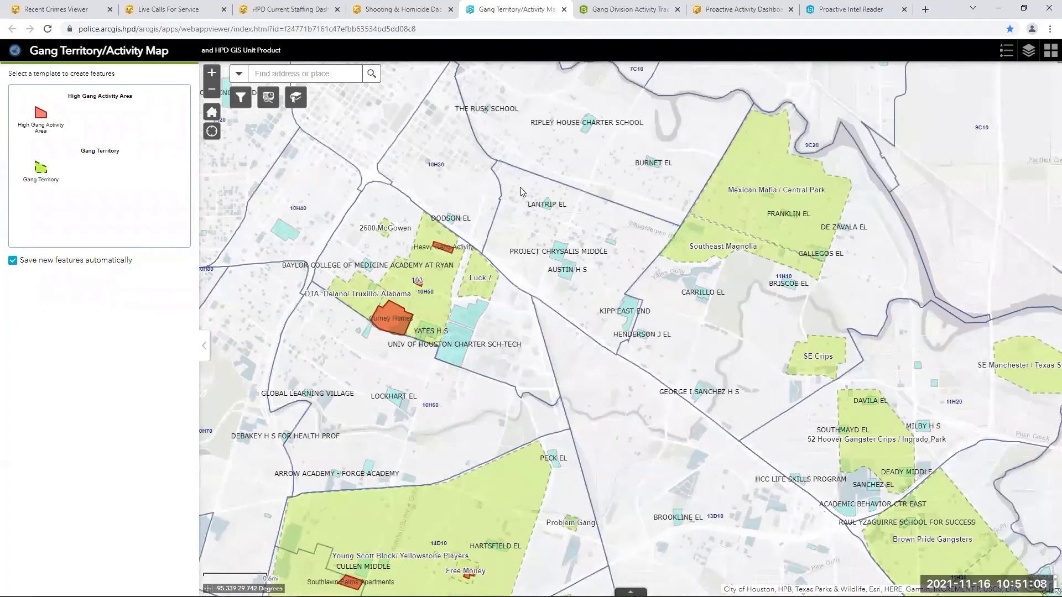
drag(459, 215, 457, 223)
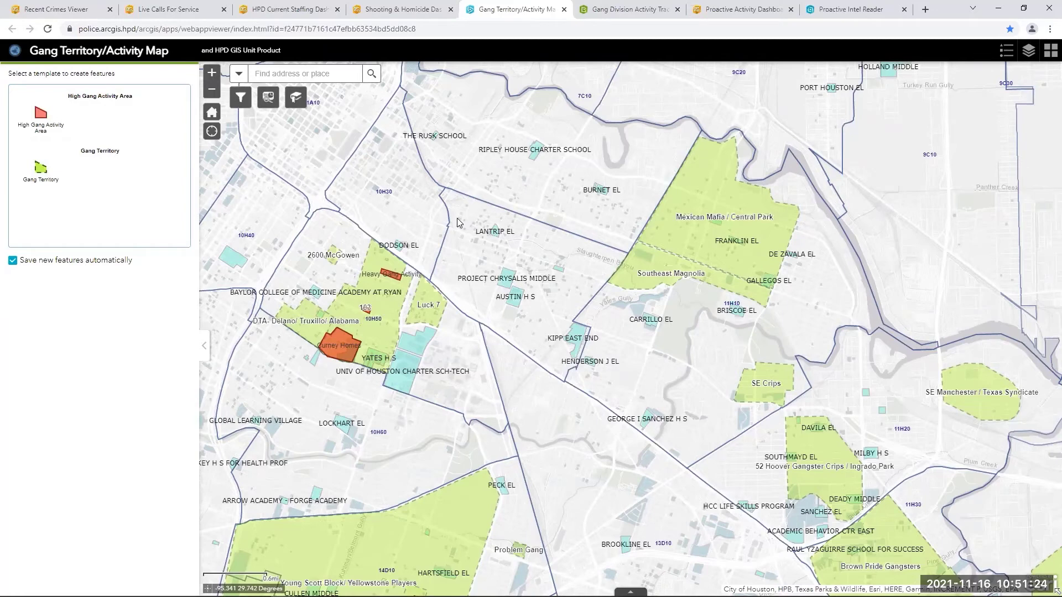
drag(617, 349, 544, 284)
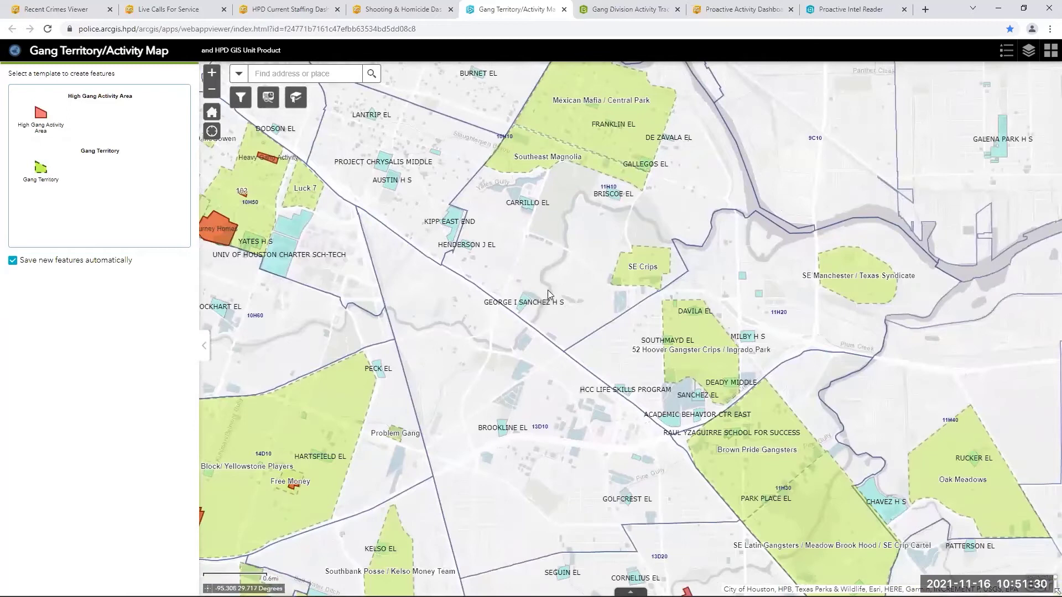
drag(568, 377, 483, 340)
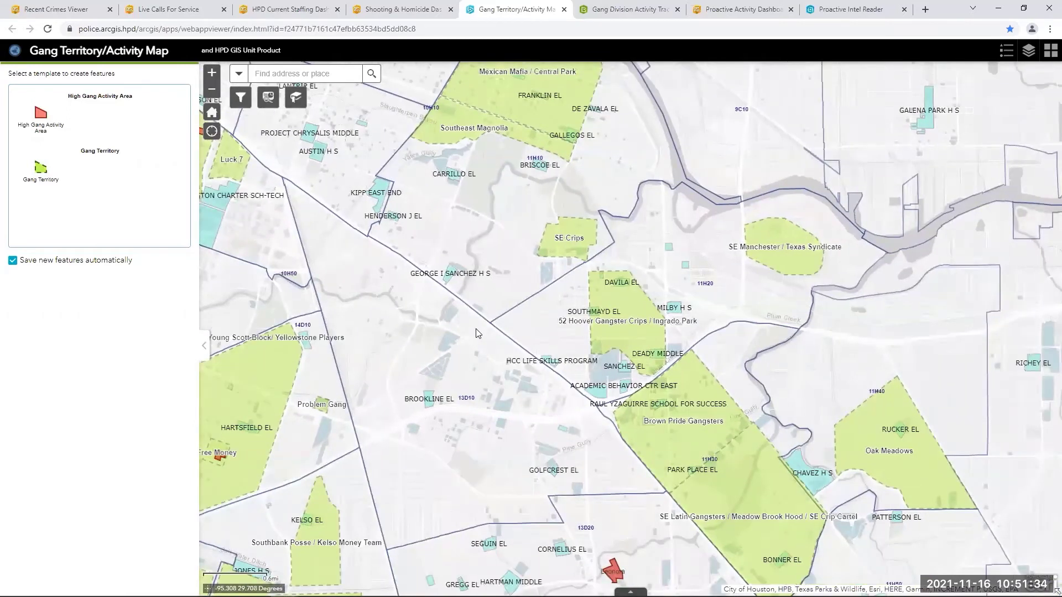
Go to the Gang Division Activity Tracker form and choose CRU Squad 1 as the officer's squad
drag(488, 346, 428, 282)
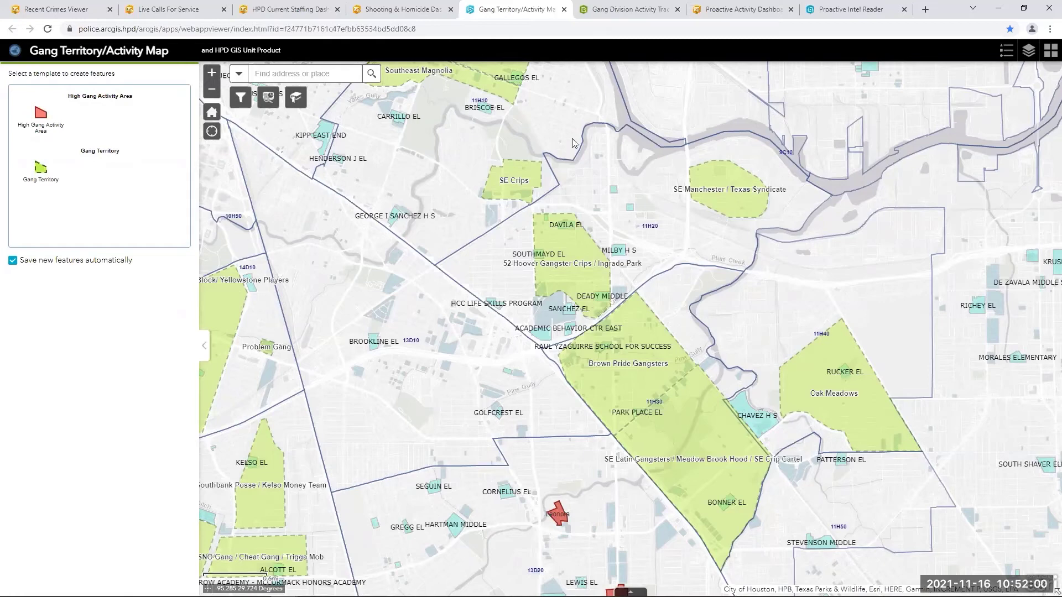
click(605, 18)
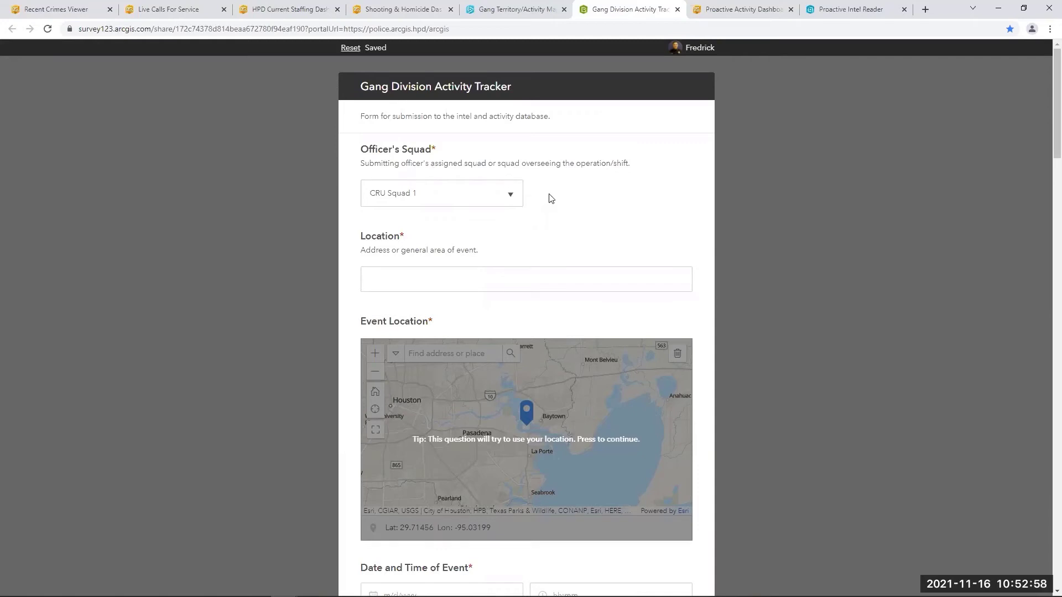
click(518, 190)
click(452, 228)
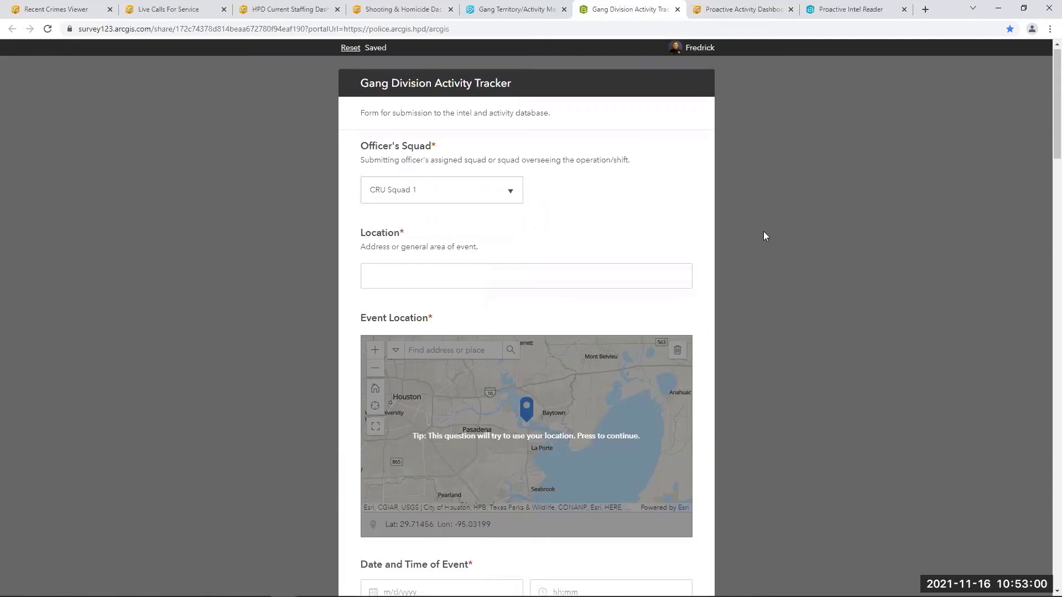
Set the event's activity type to Traffic Stop in the form
scroll(763, 231, down, 3)
scroll(770, 239, down, 2)
click(453, 402)
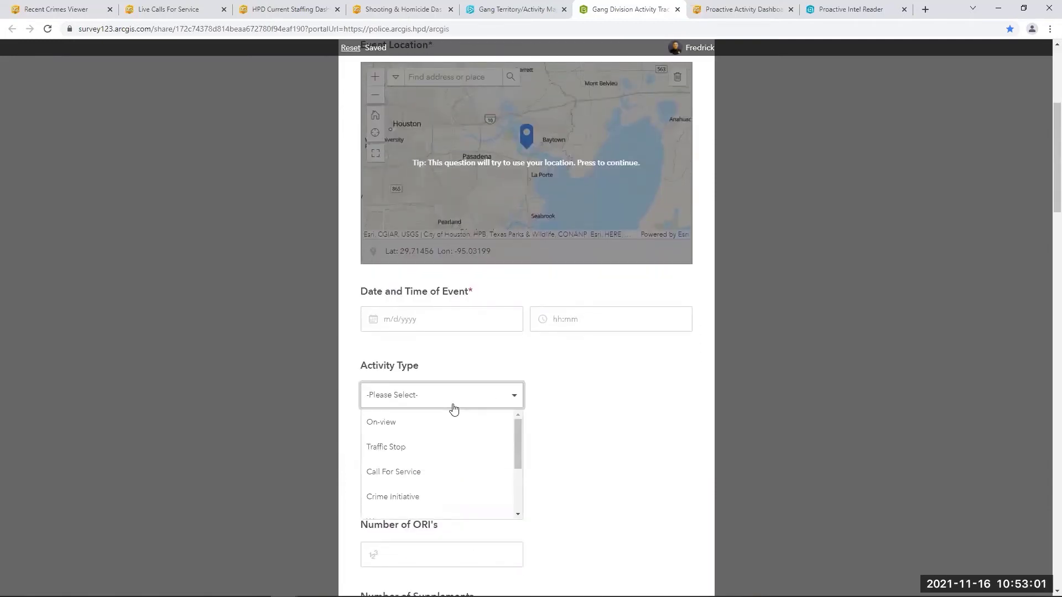
click(420, 443)
Switch Arrest / Charge / Citation to No and back to Yes, and review the form's arrest and charge fields
scroll(594, 363, down, 4)
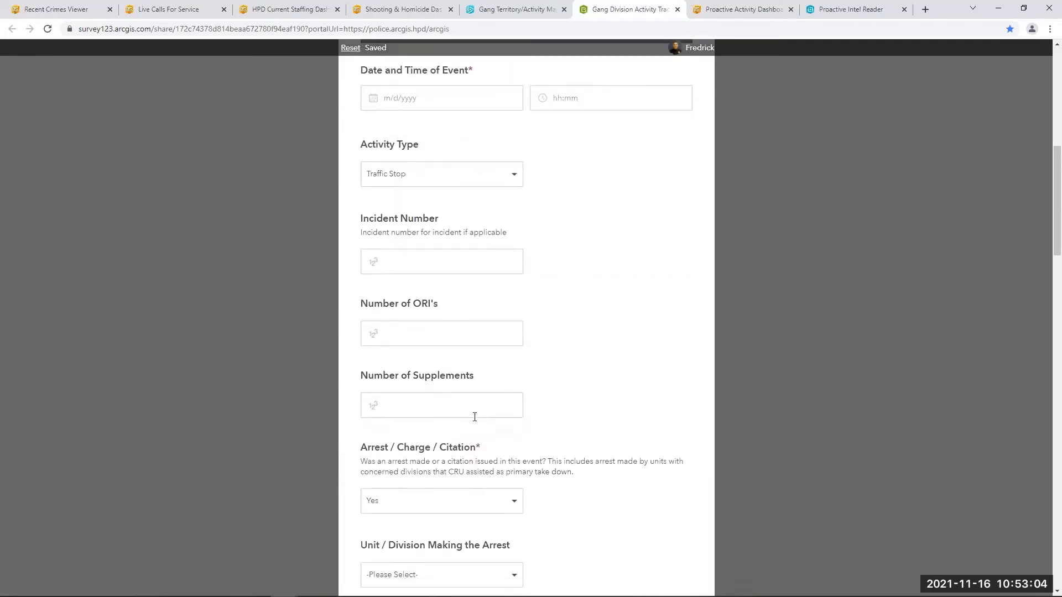
scroll(420, 498, down, 1)
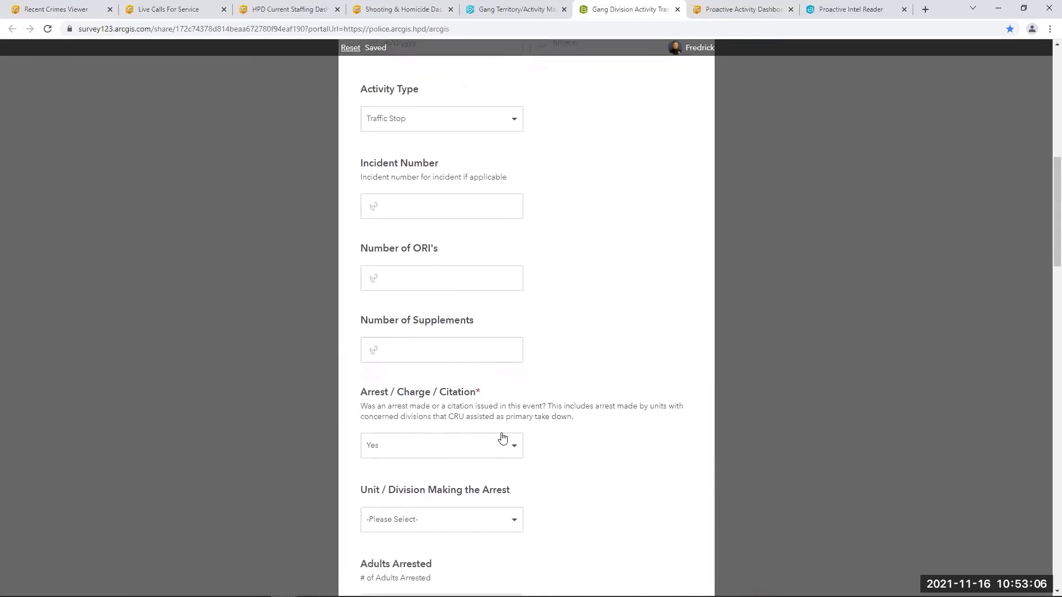
click(500, 443)
click(434, 496)
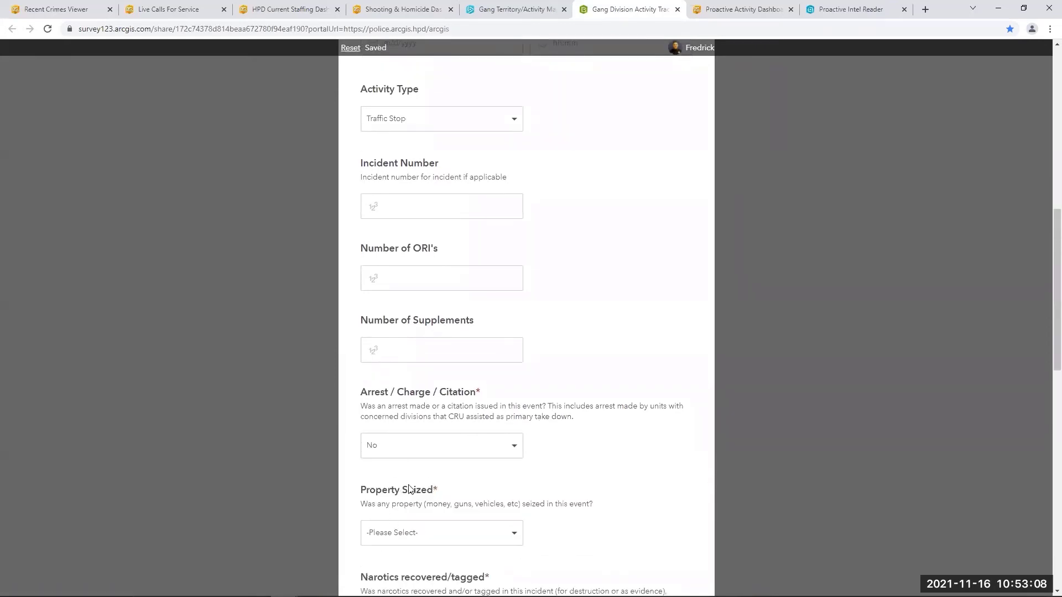
click(421, 458)
click(409, 473)
scroll(346, 420, down, 2)
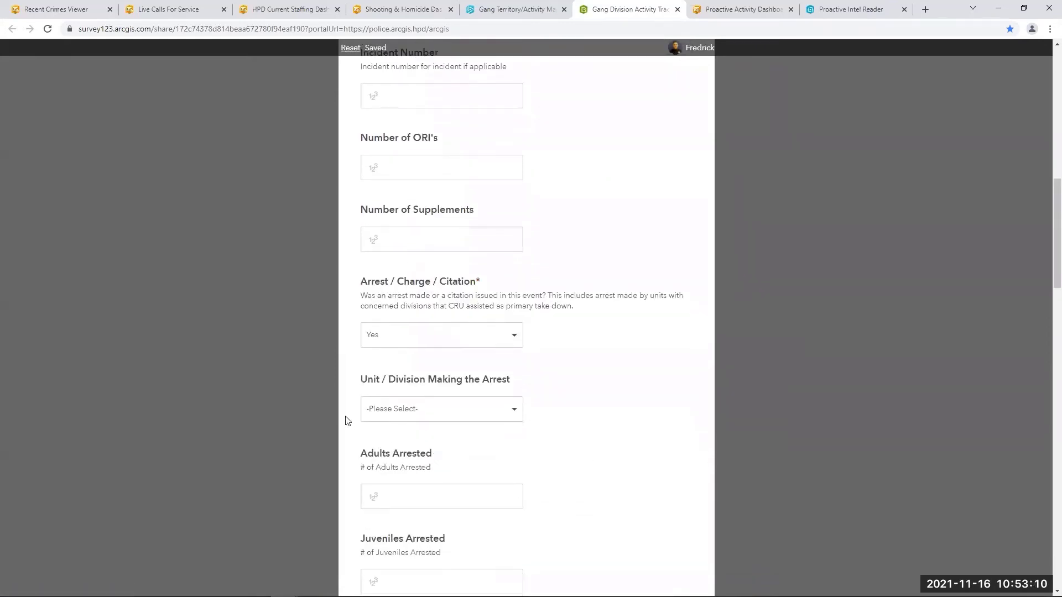
scroll(426, 387, down, 2)
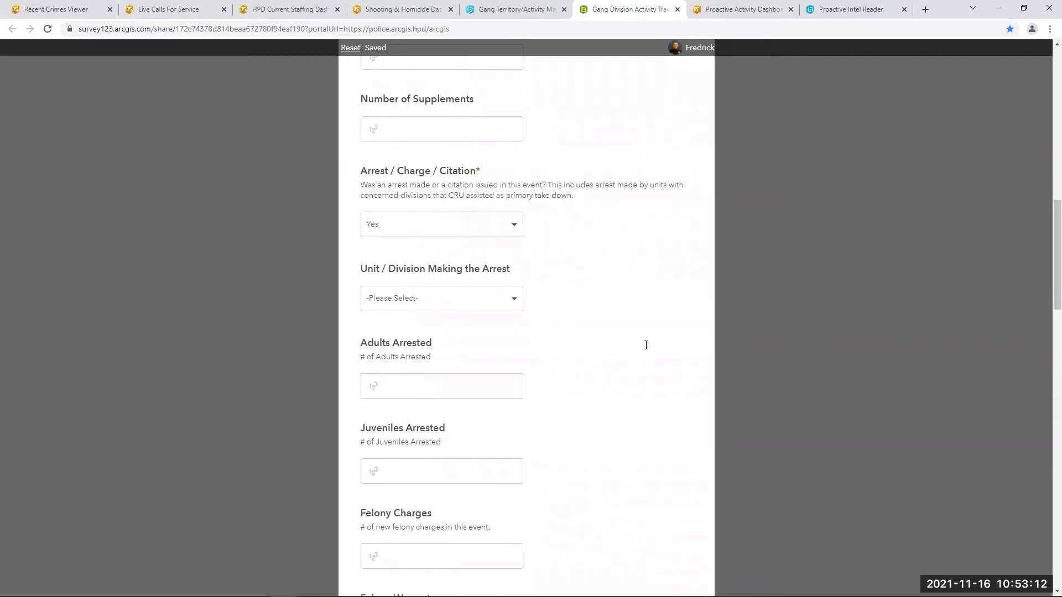
scroll(645, 344, up, 2)
scroll(667, 354, up, 10)
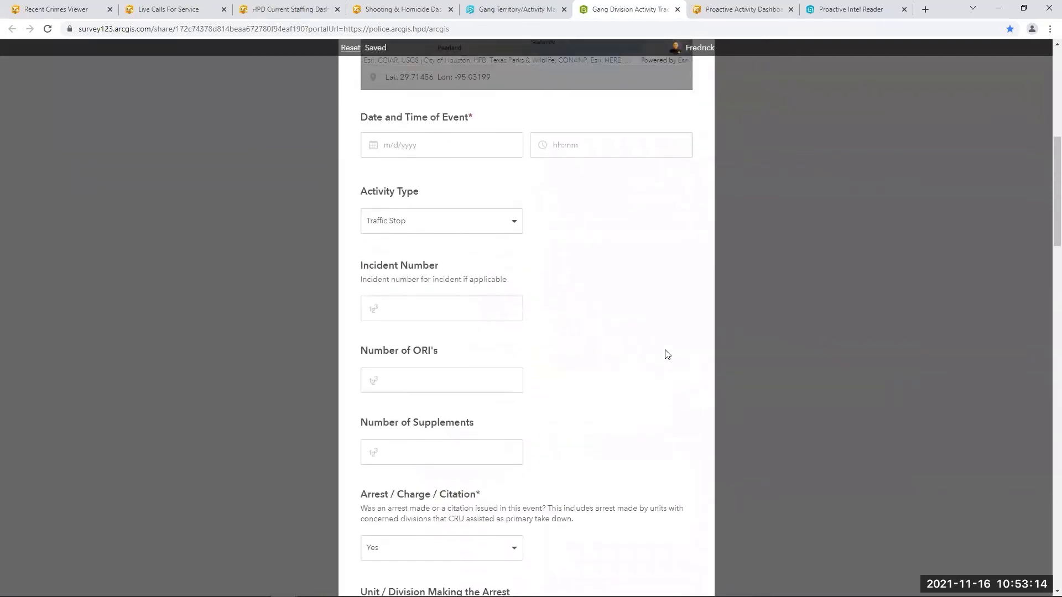
Go to the Tactical Intel Dashboard, check the squad filter's options, and examine the activity map around east Houston
click(739, 9)
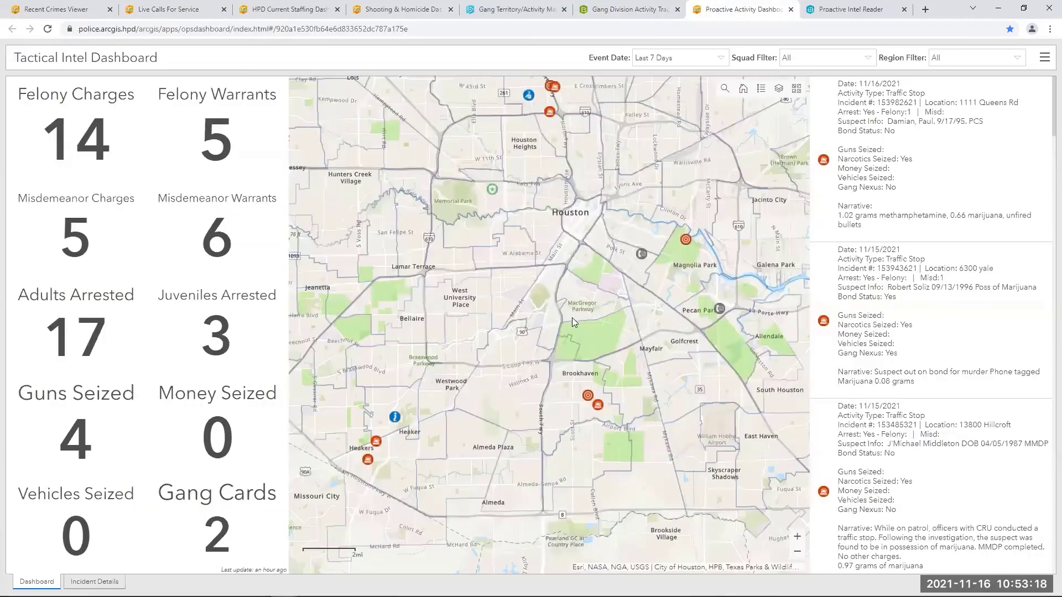
drag(547, 296, 548, 325)
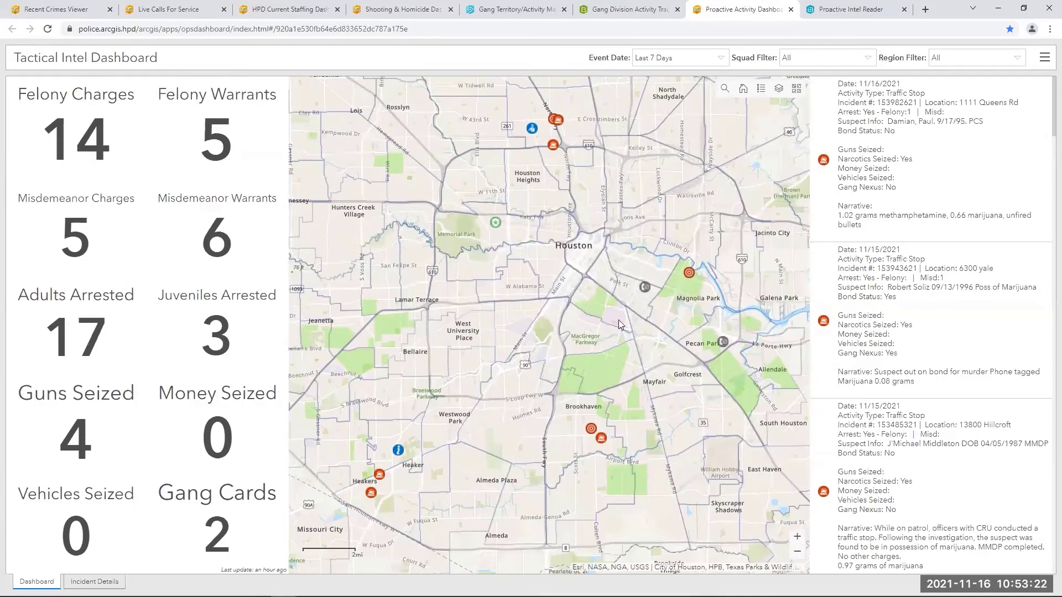
scroll(602, 319, down, 1)
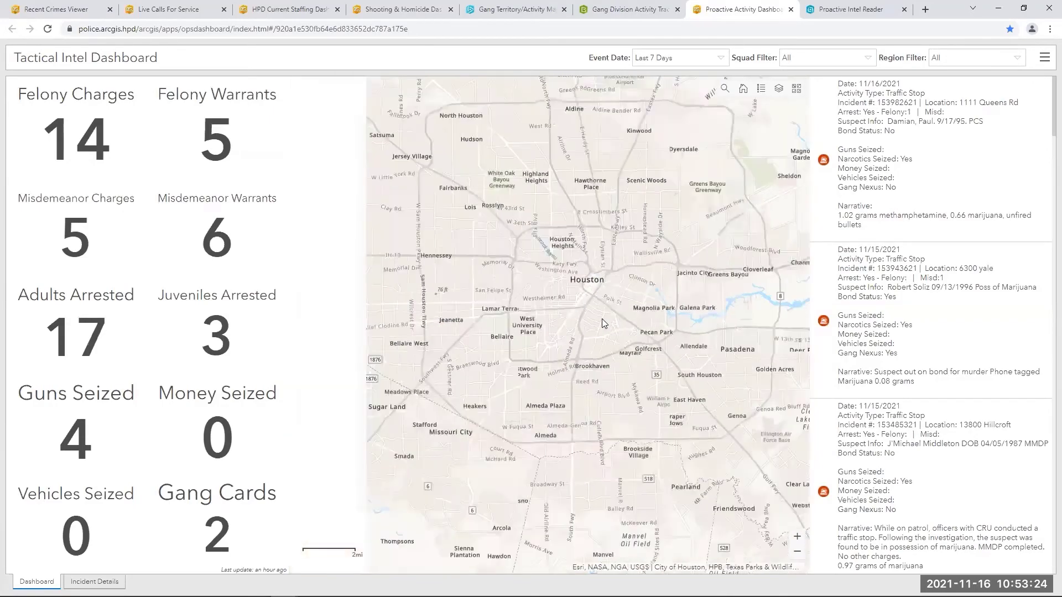
click(866, 61)
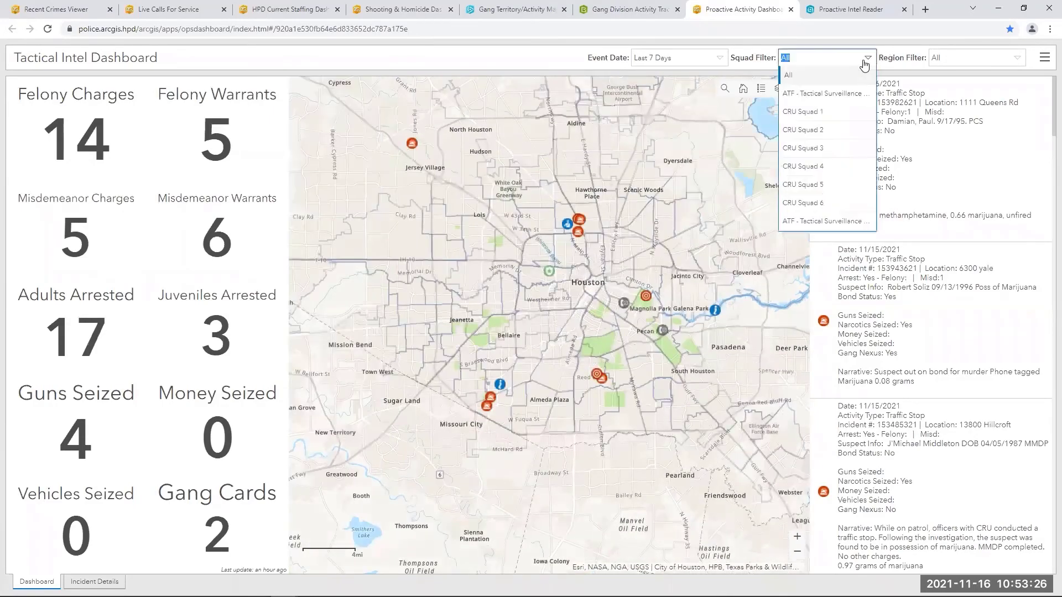
click(871, 52)
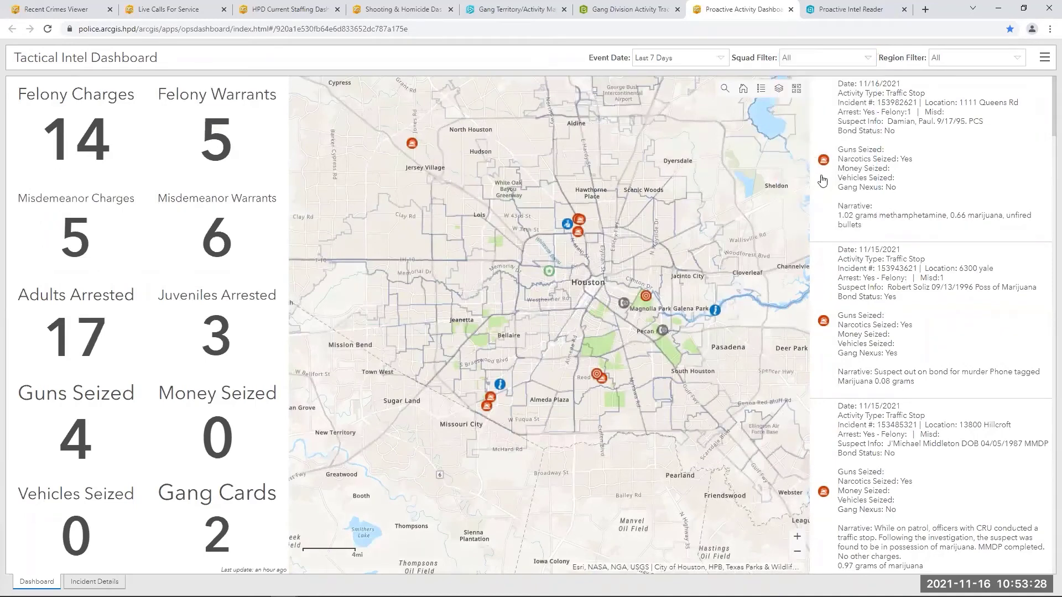
scroll(674, 323, up, 2)
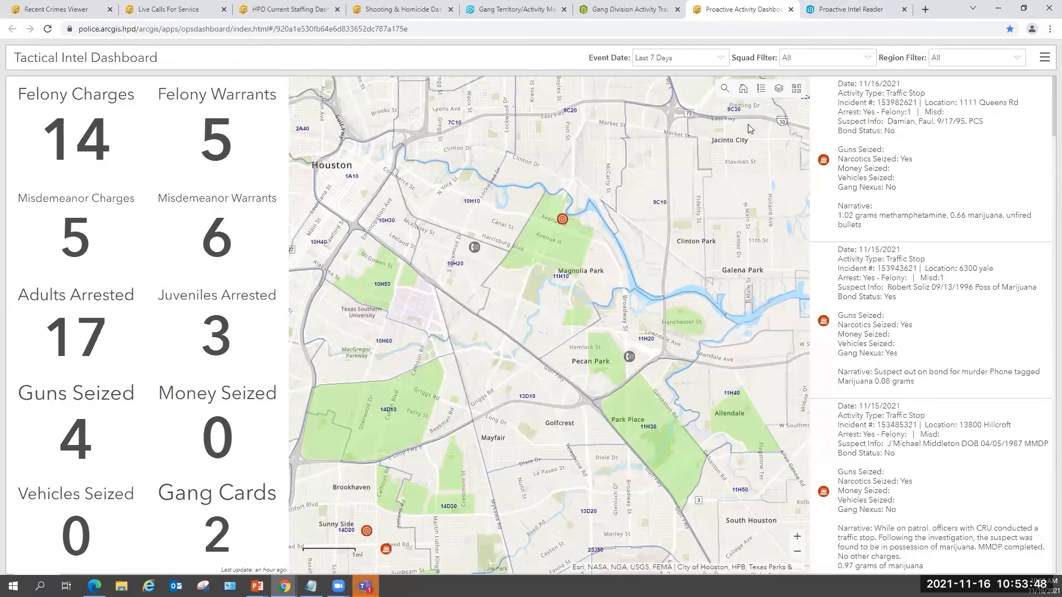
Go to the Proactive Intel Reader, search the entries for "gun", and read the officer notes of the 11/7/2021 On-view entry
click(867, 7)
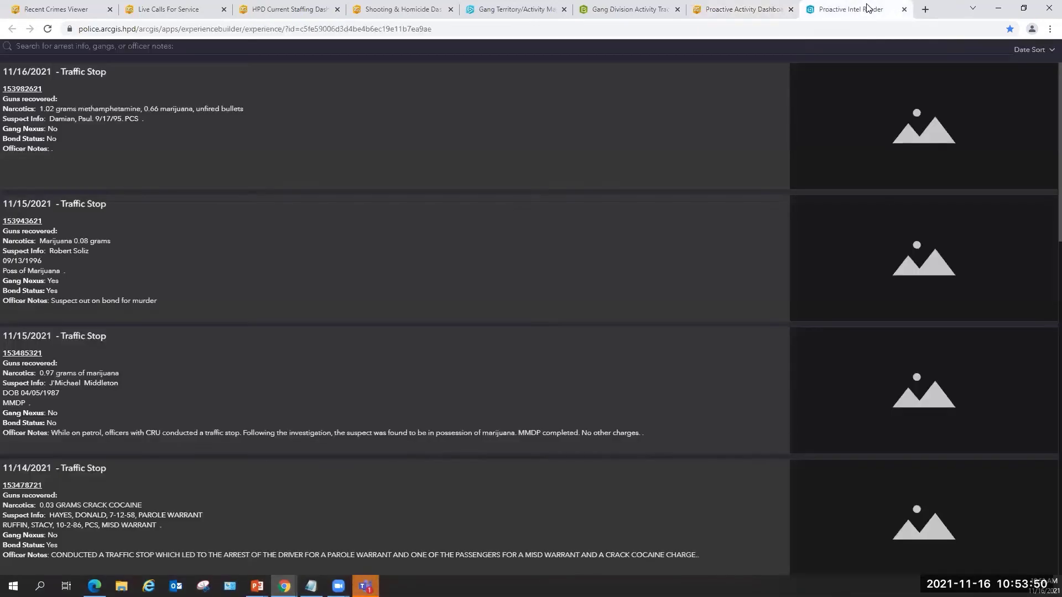
click(197, 50)
text(gun)
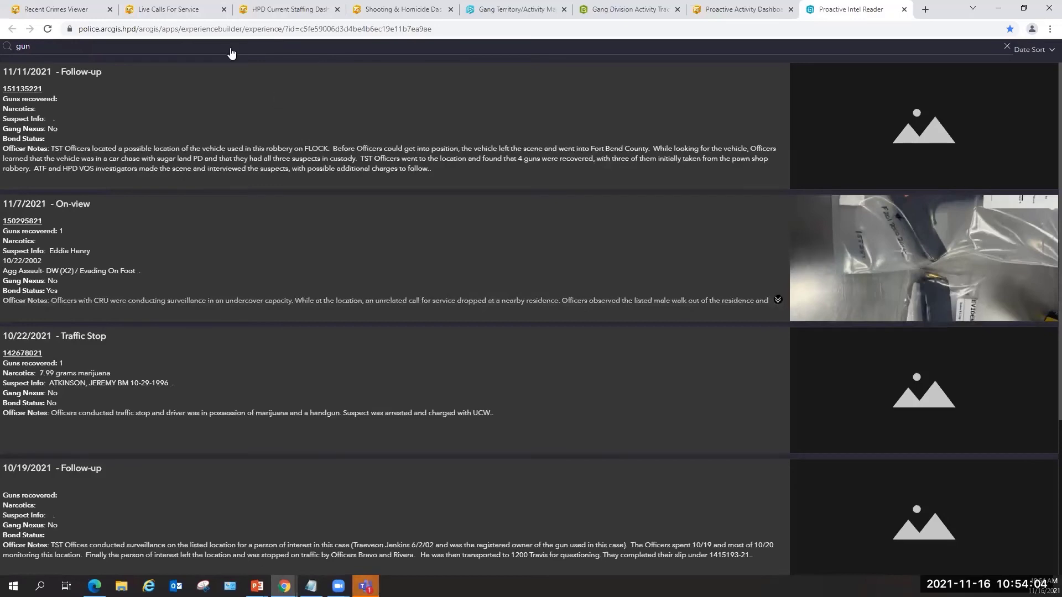
scroll(614, 287, down, 1)
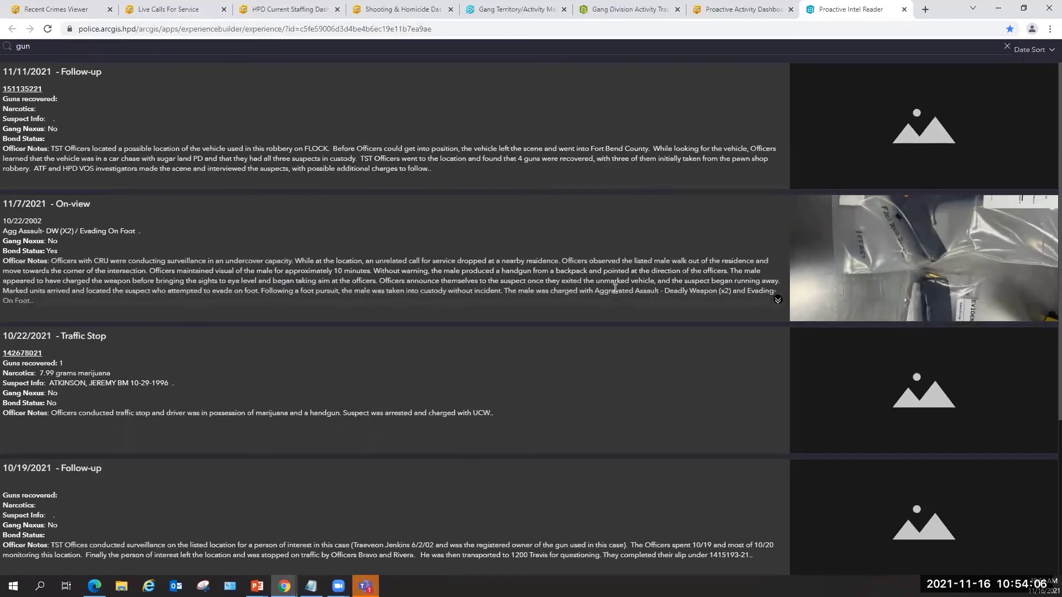
scroll(605, 306, down, 1)
scroll(619, 318, up, 1)
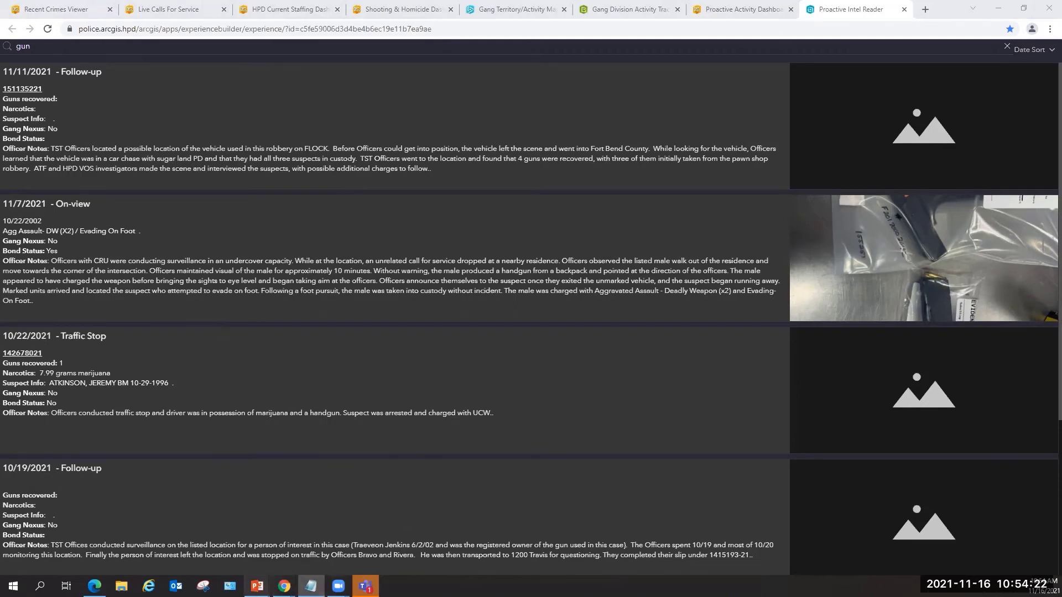
Switch to the Houston PD GIS Overview slide show in PowerPoint and jump to its last slide
mouse_move(257, 586)
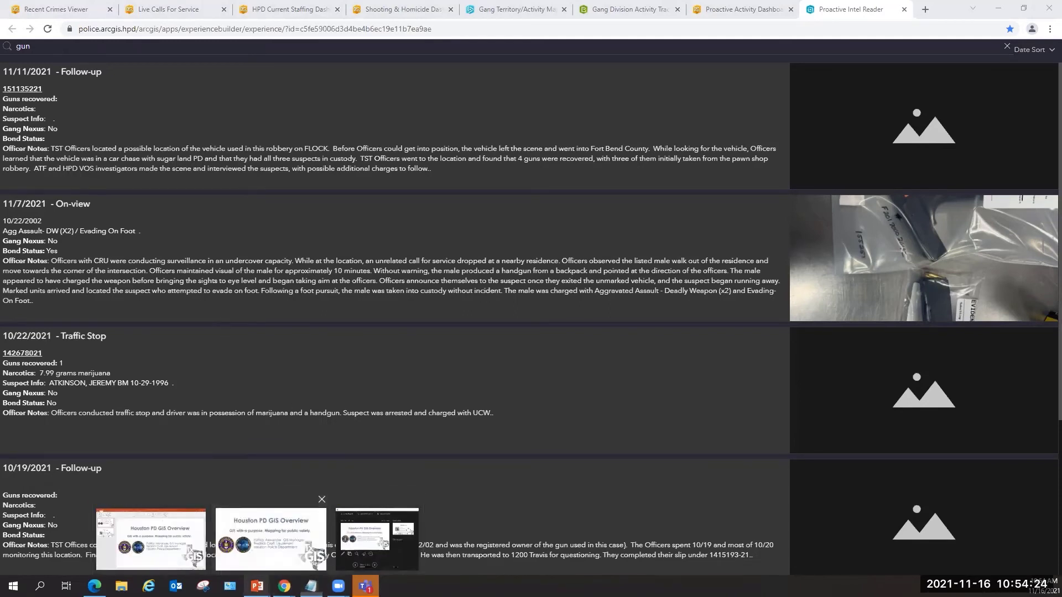
click(282, 533)
key(End)
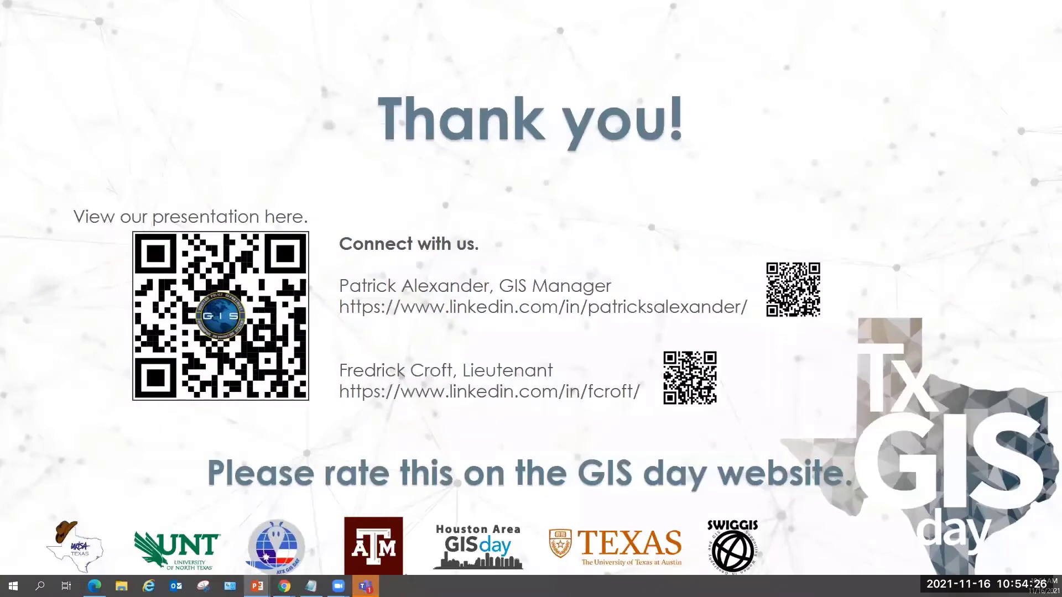